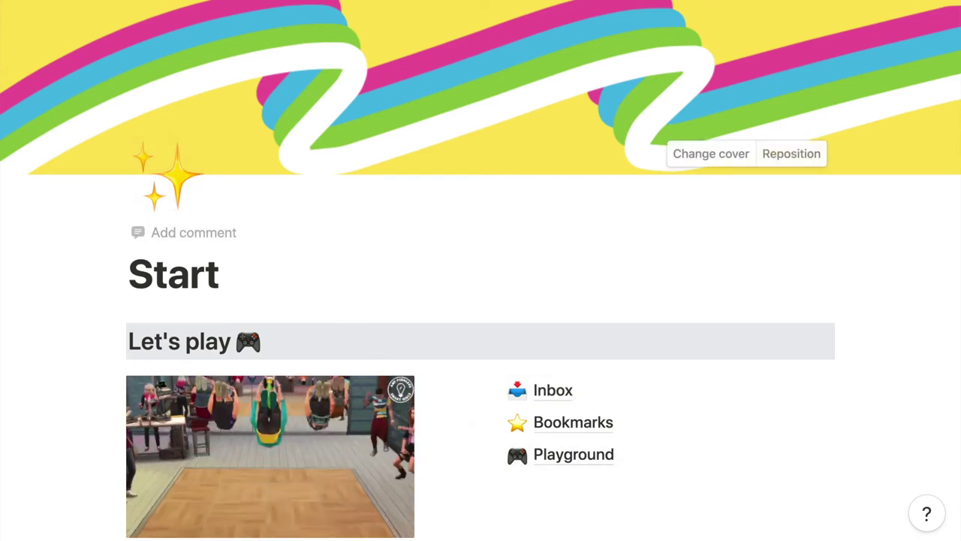
- Open the Review page from the sidebar and look over its trackers and areas
mouse_move(8, 112)
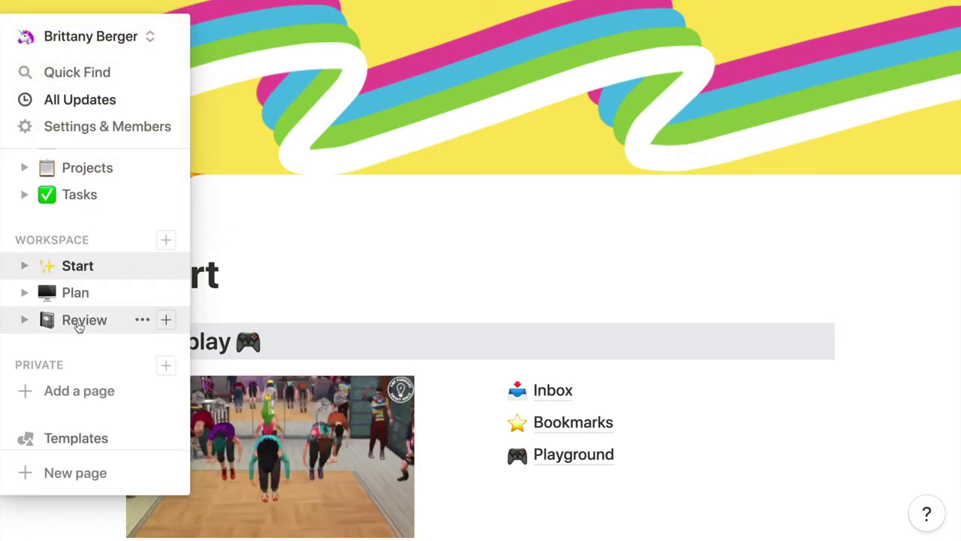
left_click(78, 321)
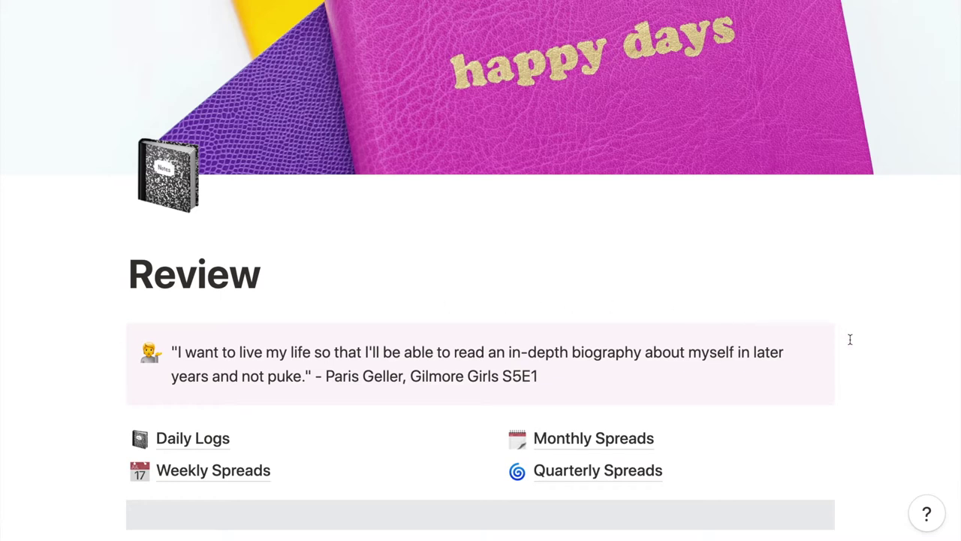
scroll(849, 339, "down", 4)
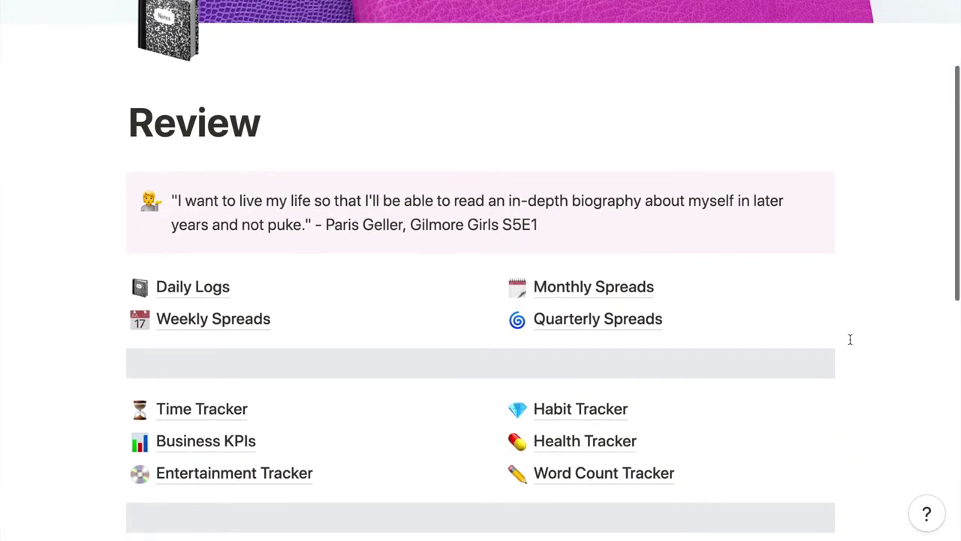
scroll(850, 340, "down", 3)
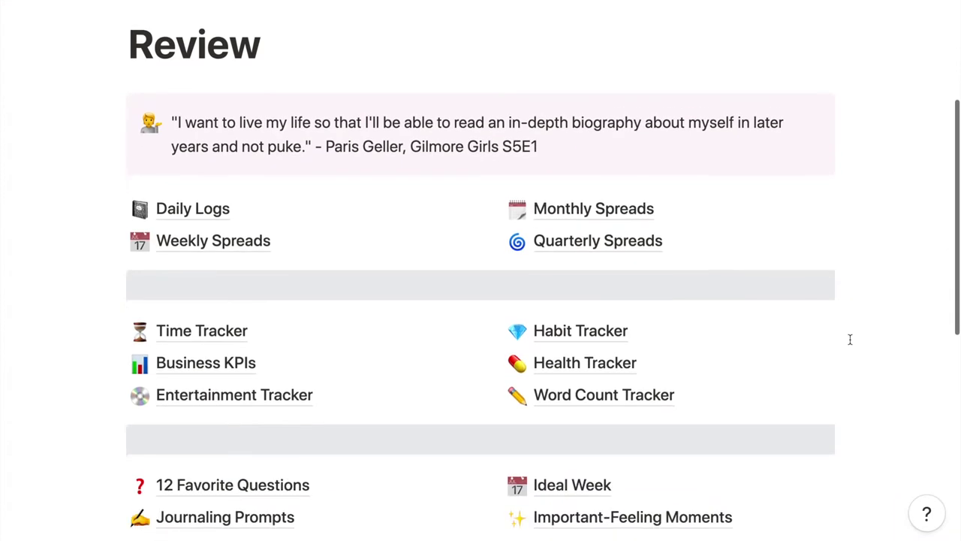
scroll(850, 340, "down", 3)
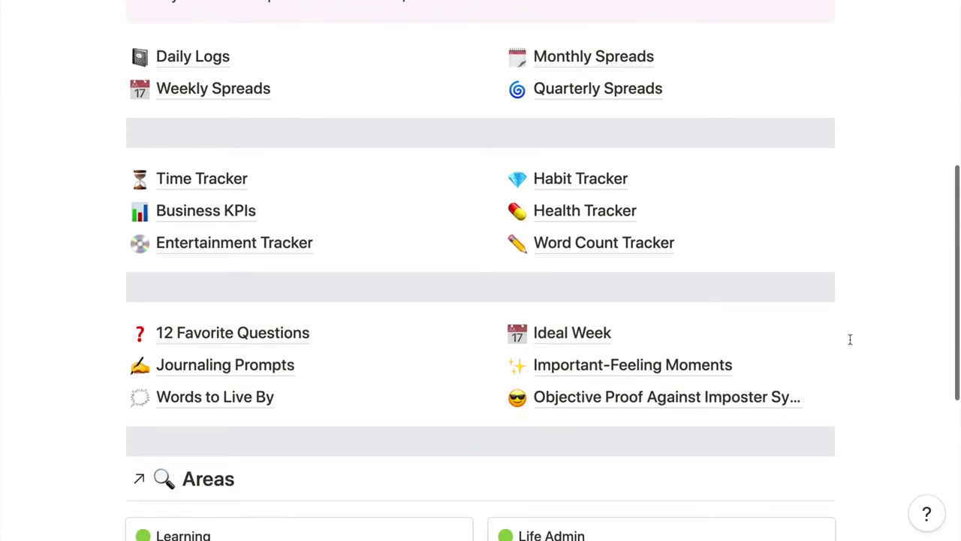
scroll(850, 339, "down", 3)
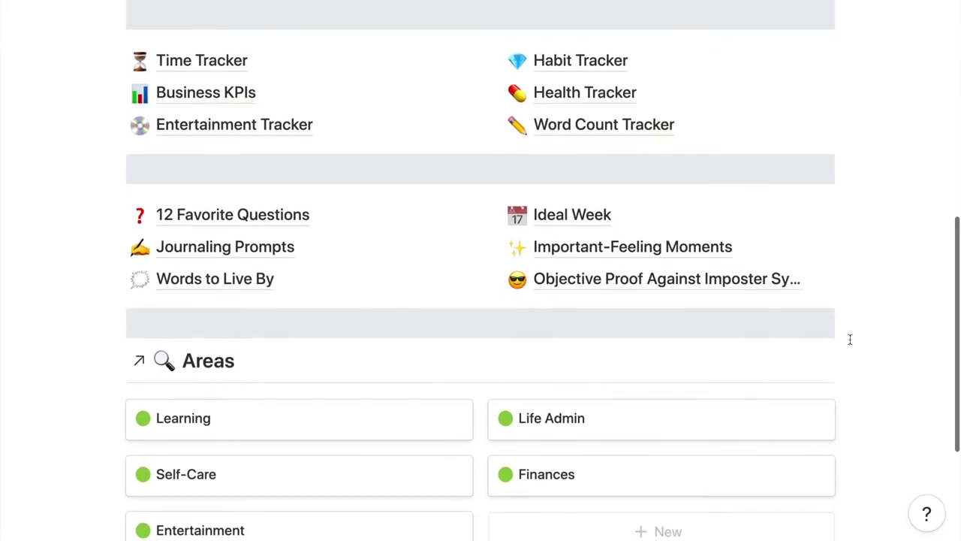
scroll(850, 340, "down", 4)
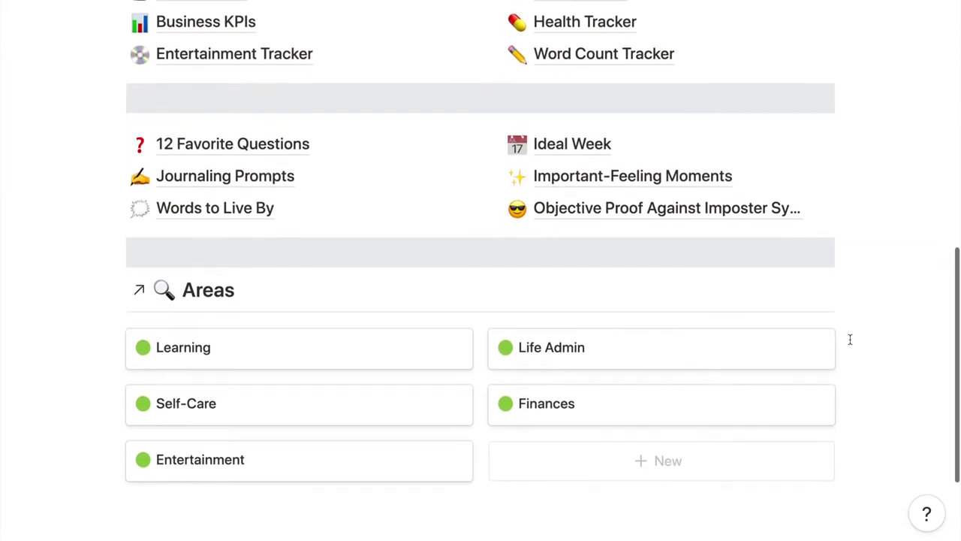
scroll(757, 495, "up", 6)
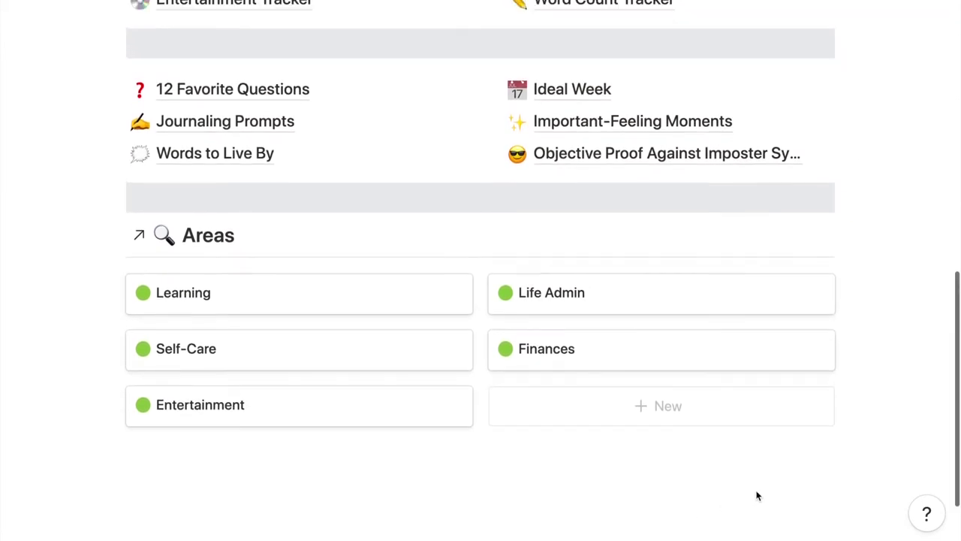
scroll(757, 496, "up", 6)
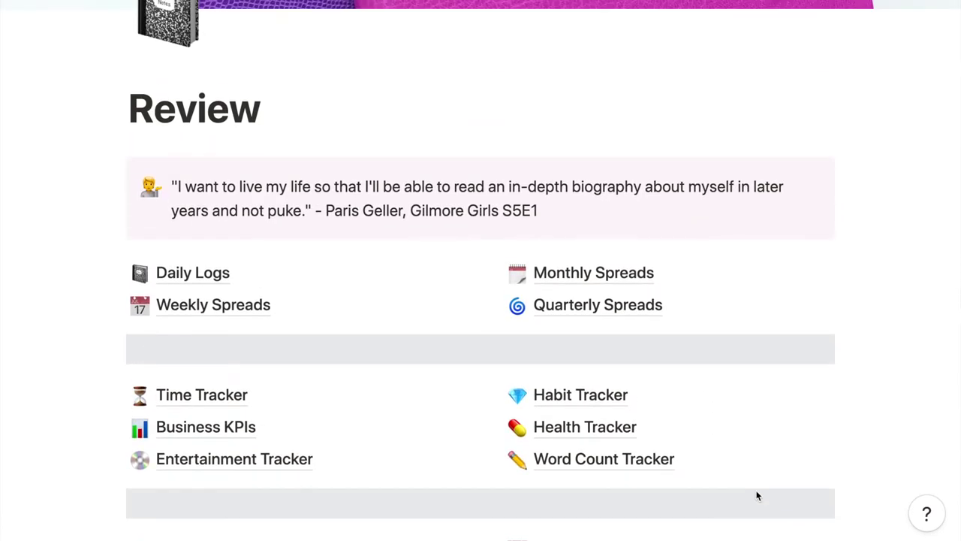
scroll(849, 339, "up", 1)
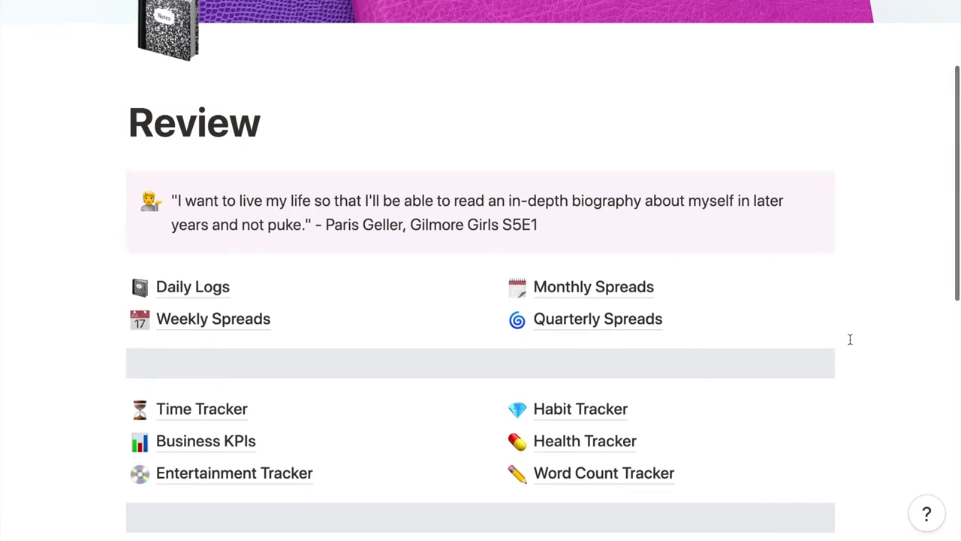
- Scroll back through the Review page and open the Daily Logs database
scroll(850, 340, "down", 2)
scroll(849, 339, "down", 1)
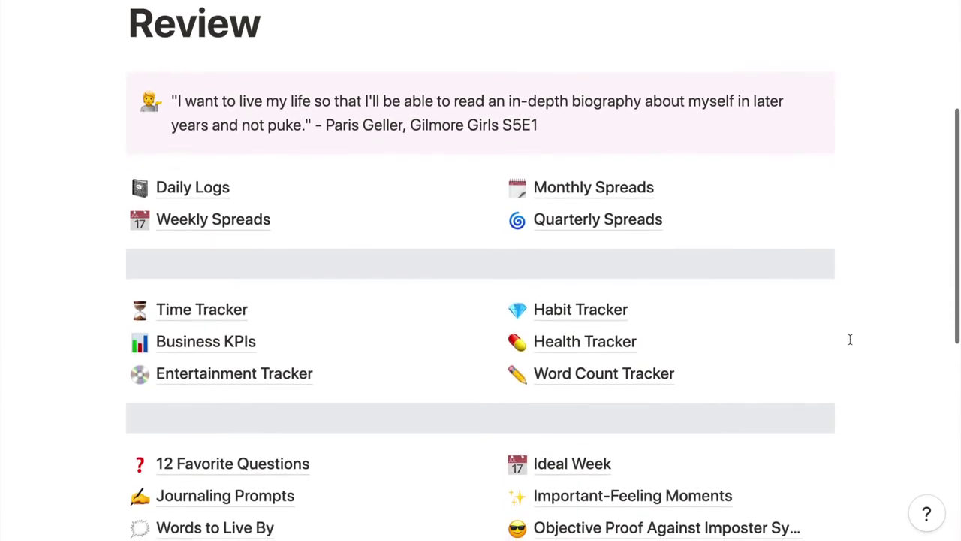
scroll(850, 339, "down", 3)
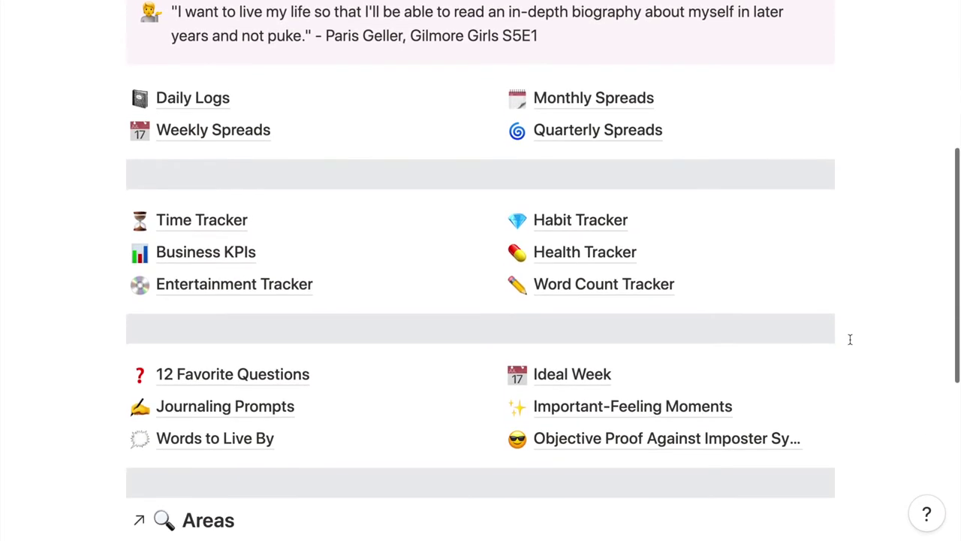
scroll(850, 339, "down", 3)
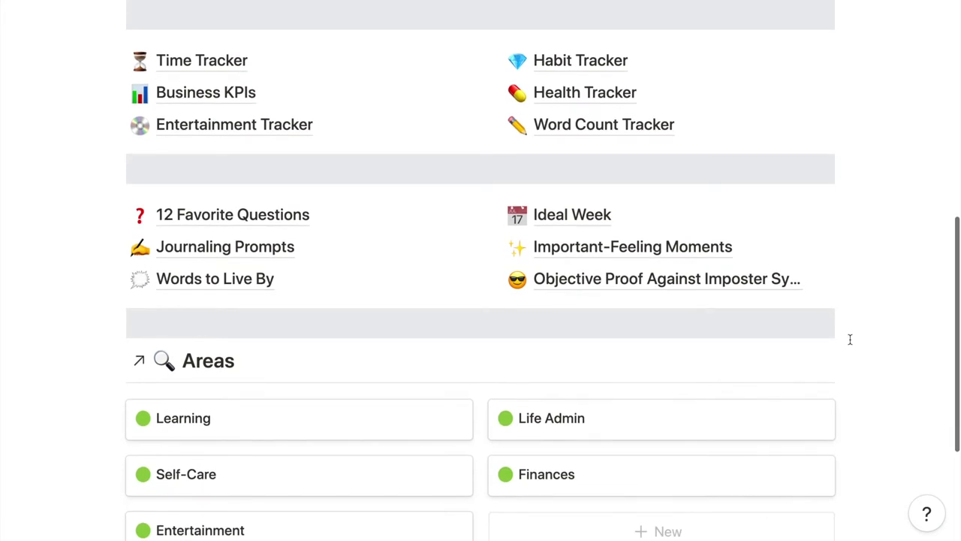
scroll(850, 340, "down", 3)
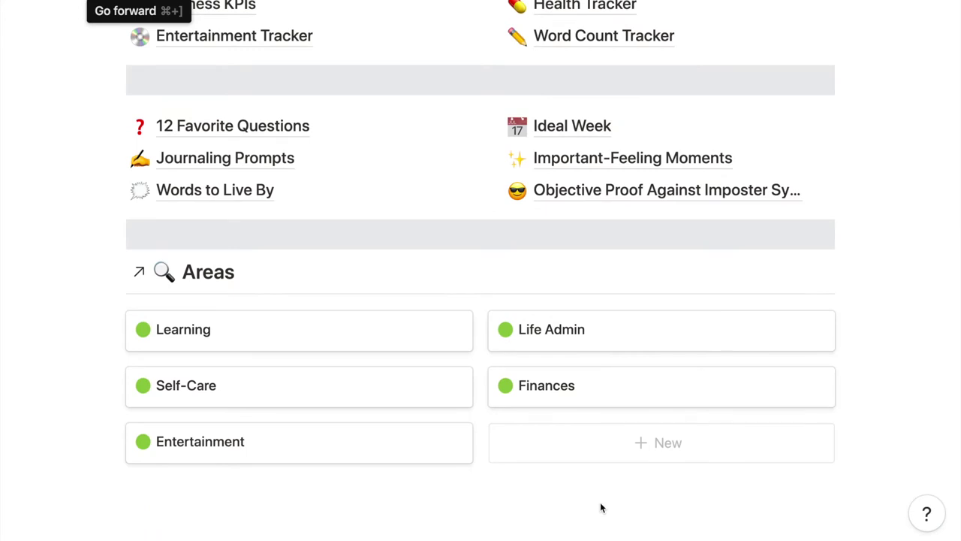
scroll(600, 507, "up", 2)
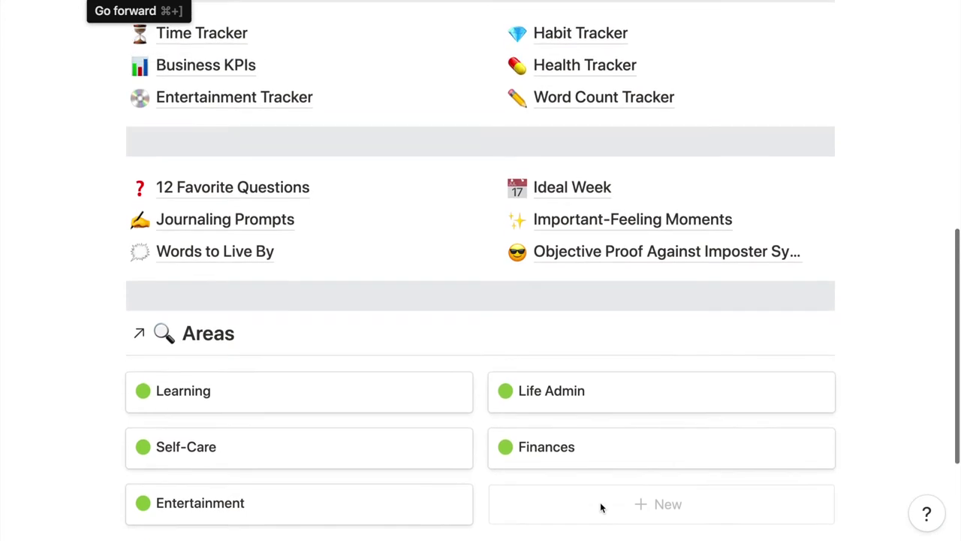
scroll(600, 507, "up", 5)
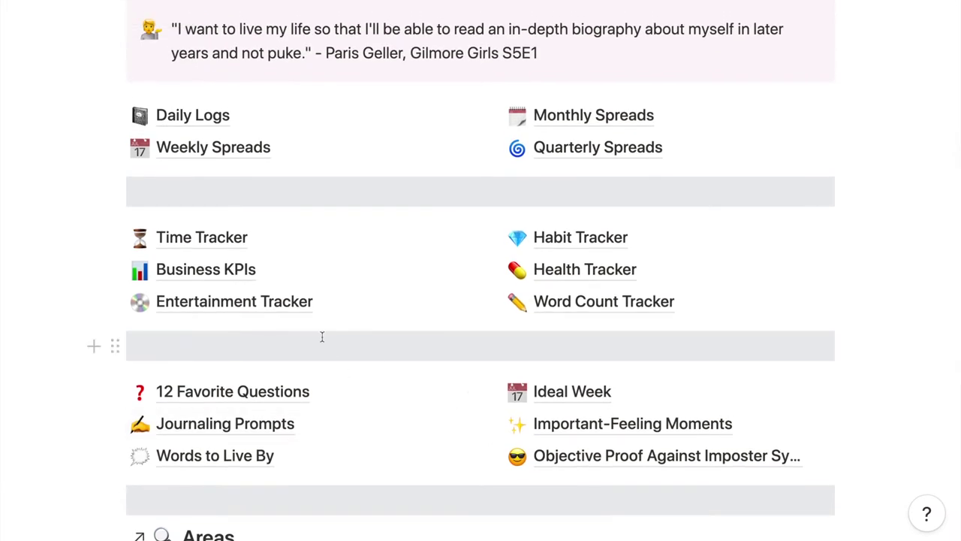
left_click(203, 116)
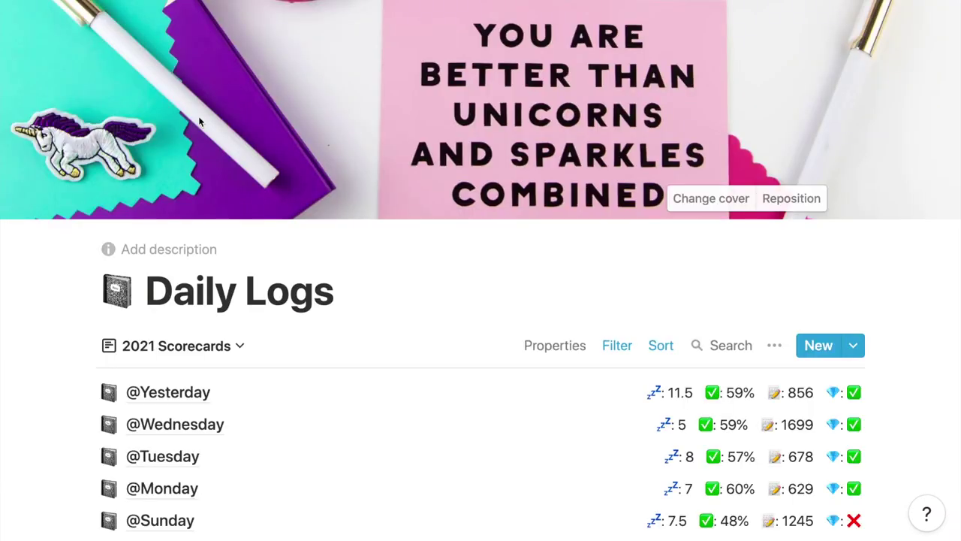
scroll(339, 214, "down", 5)
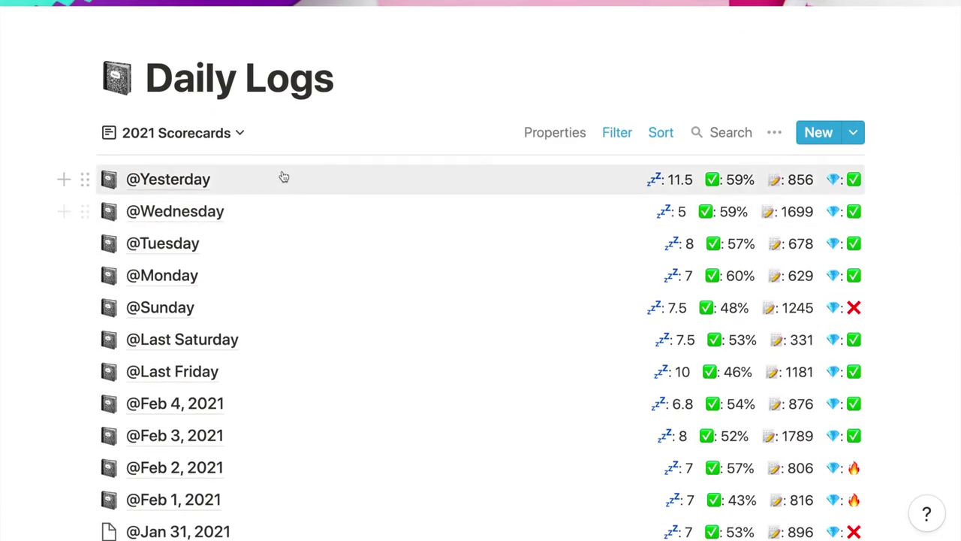
left_click(242, 134)
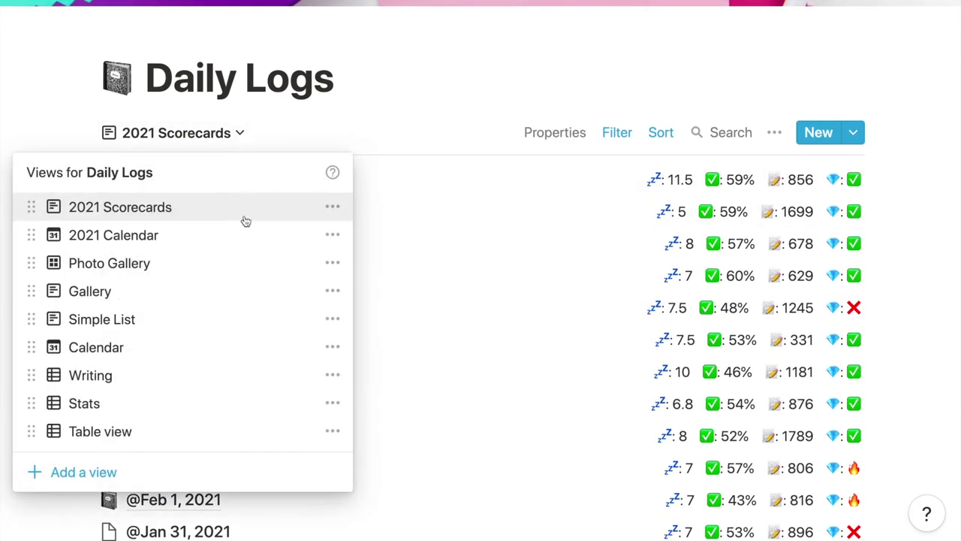
left_click(248, 270)
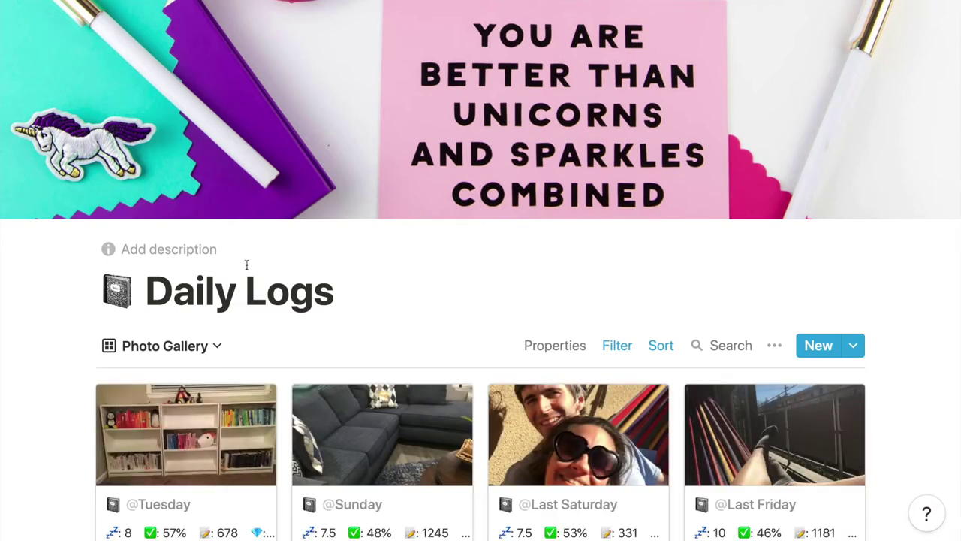
scroll(247, 264, "down", 2)
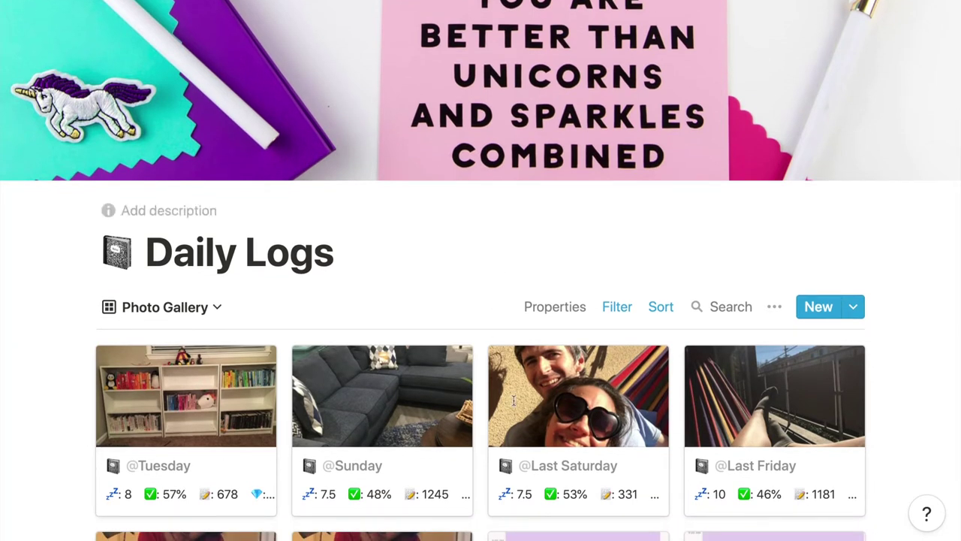
scroll(518, 411, "up", 2)
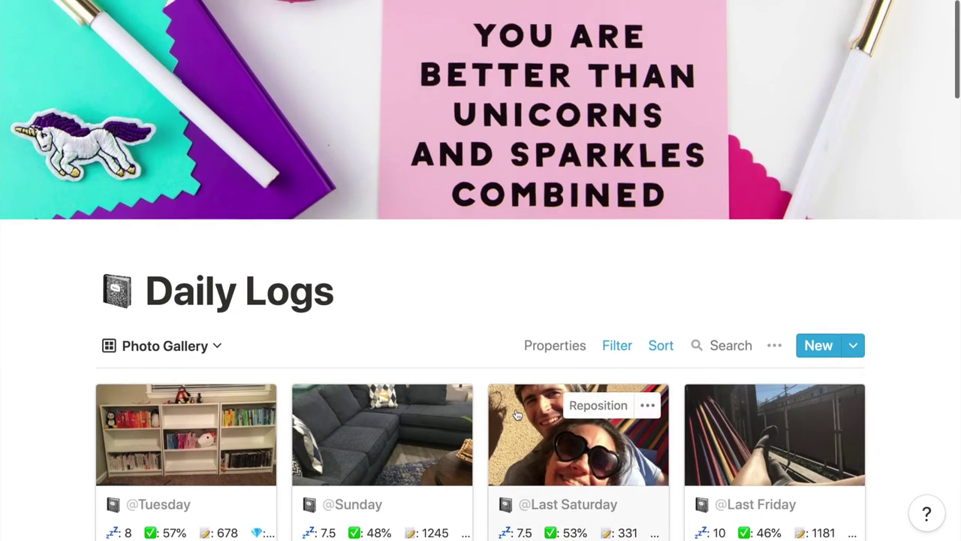
left_click(215, 344)
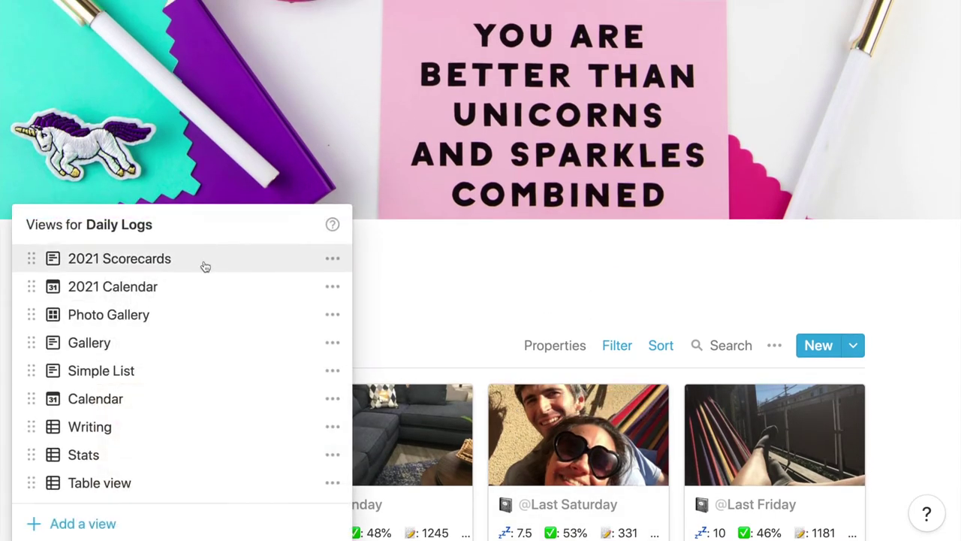
left_click(205, 266)
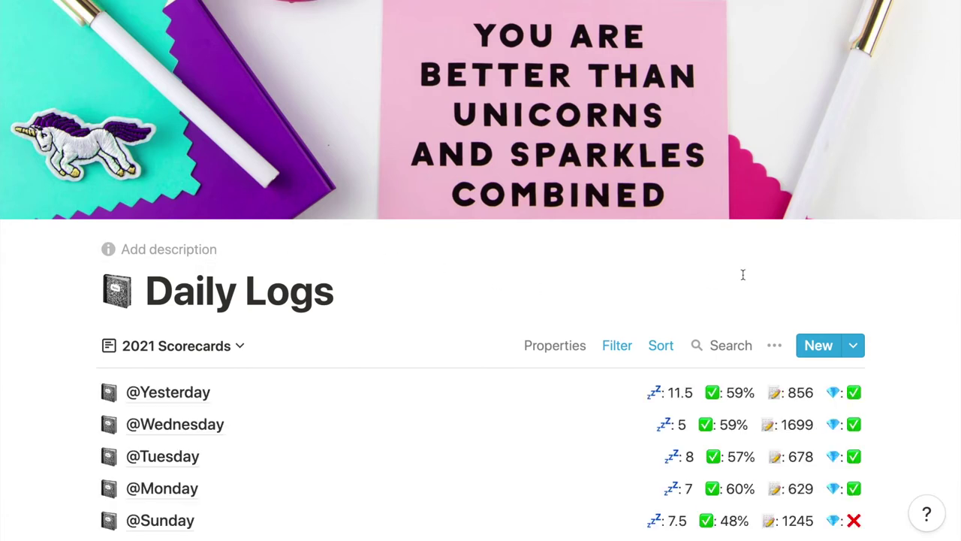
left_click(822, 344)
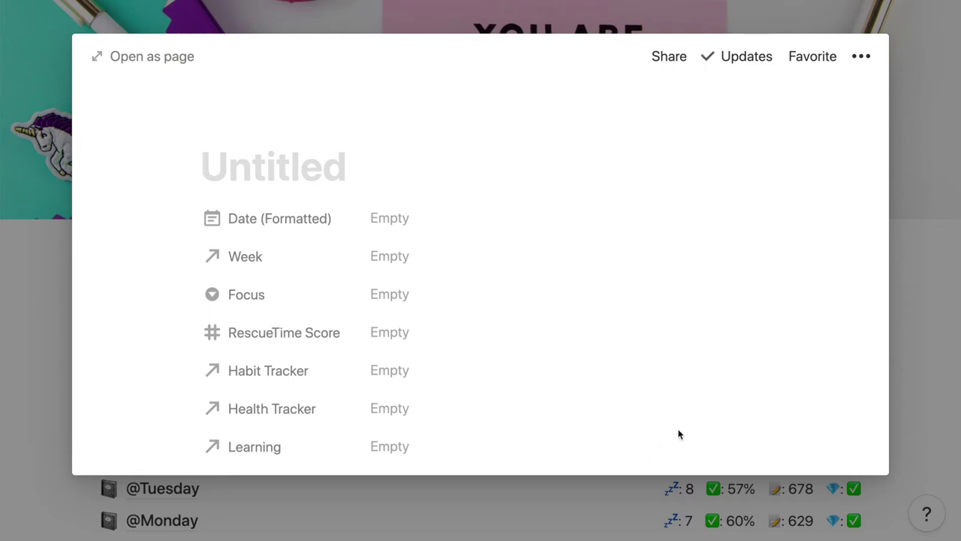
- Apply the Daily Dashboard template to the new Untitled Daily Logs entry
scroll(836, 264, "down", 5)
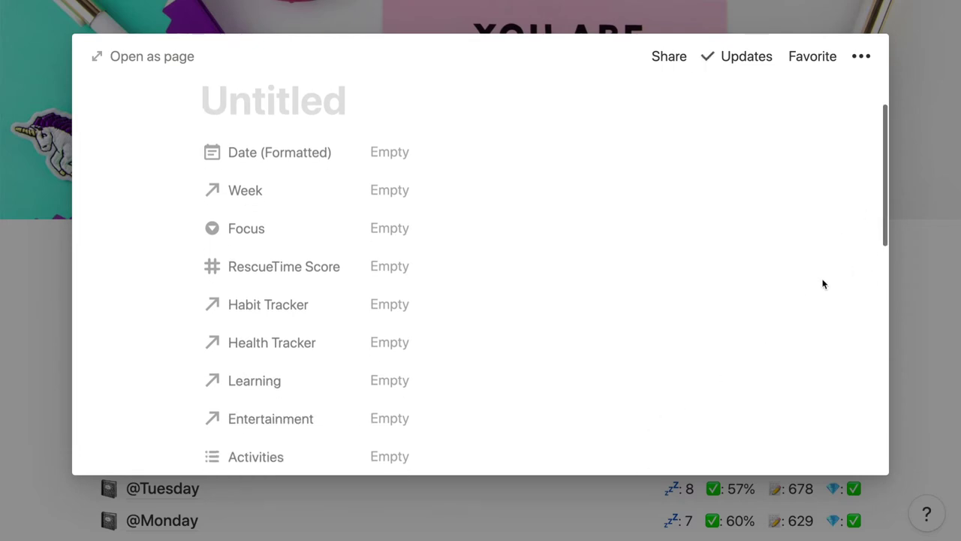
scroll(823, 284, "down", 8)
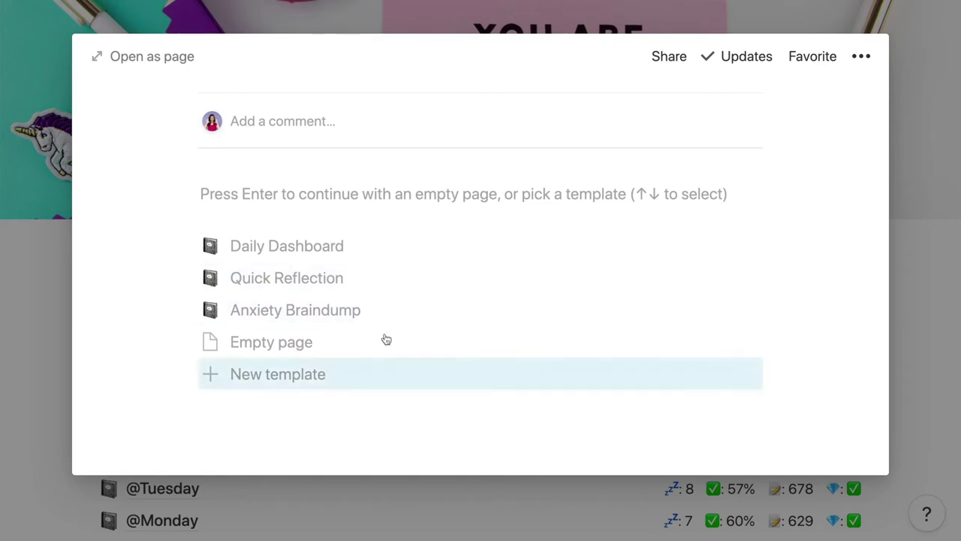
left_click(378, 254)
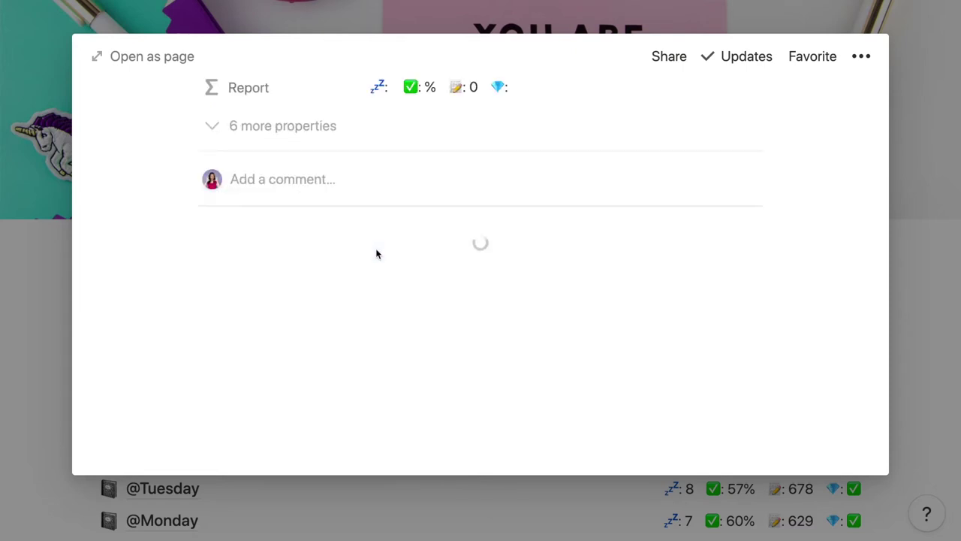
scroll(377, 254, "up", 3)
scroll(377, 254, "up", 6)
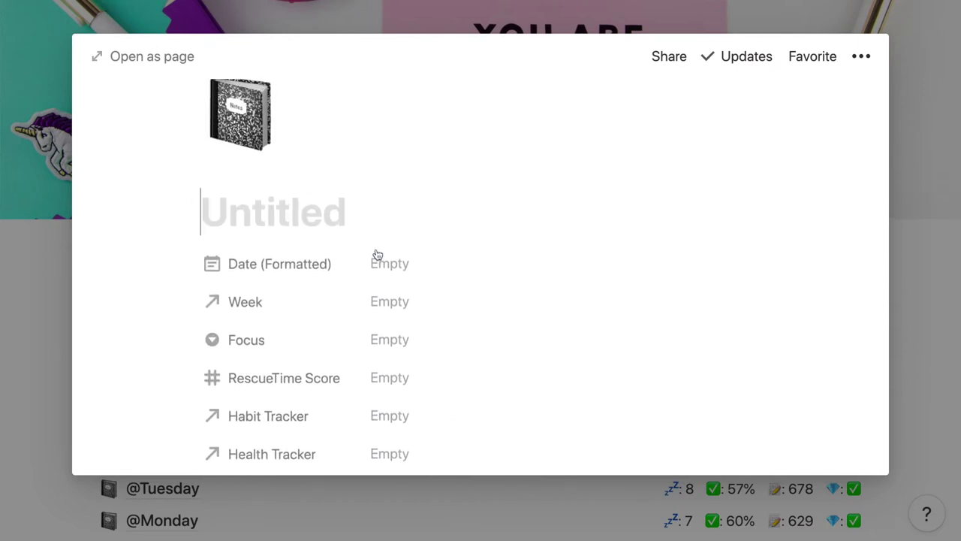
type("@T")
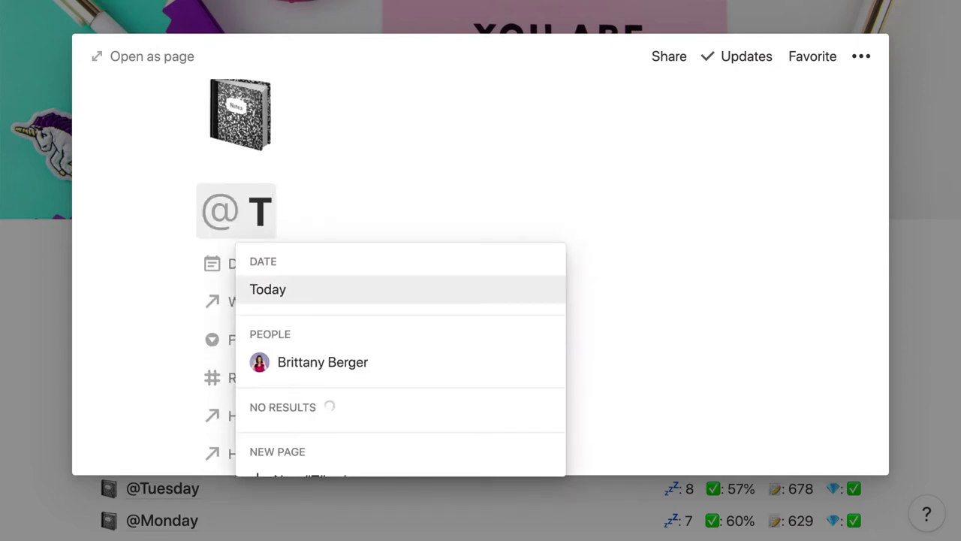
left_click(361, 281)
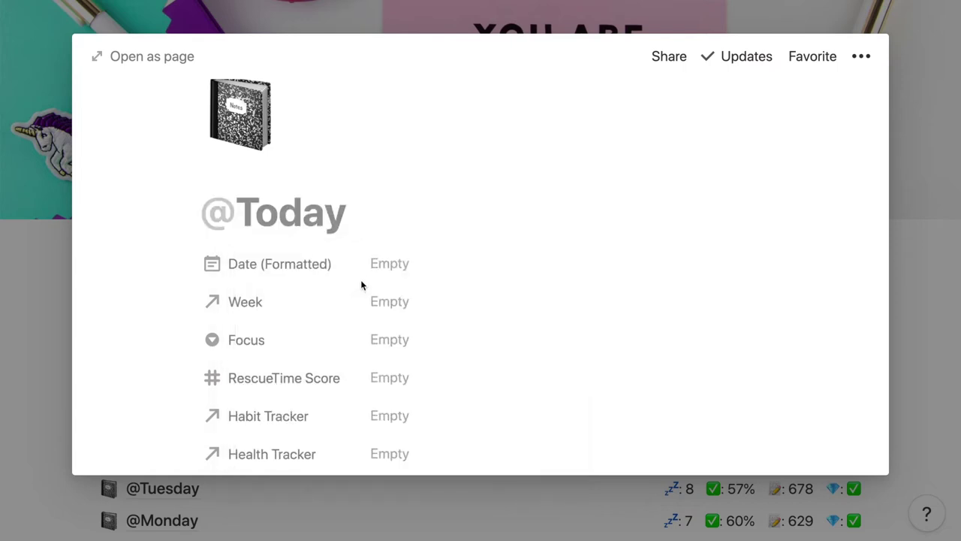
left_click(389, 268)
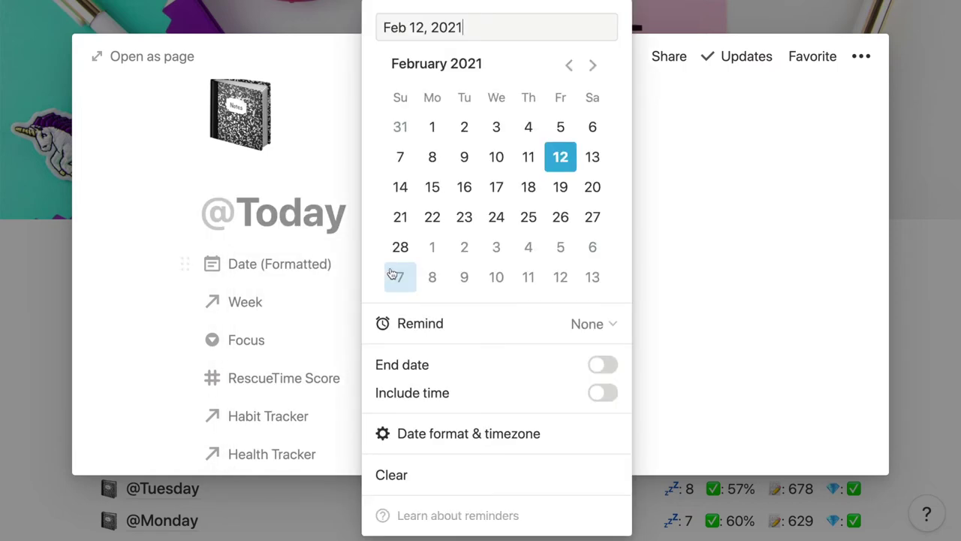
left_click(290, 201)
- Link Week 6 (Feb 8 - Feb 14) in the Week relation and open the entry as a full page
left_click(425, 302)
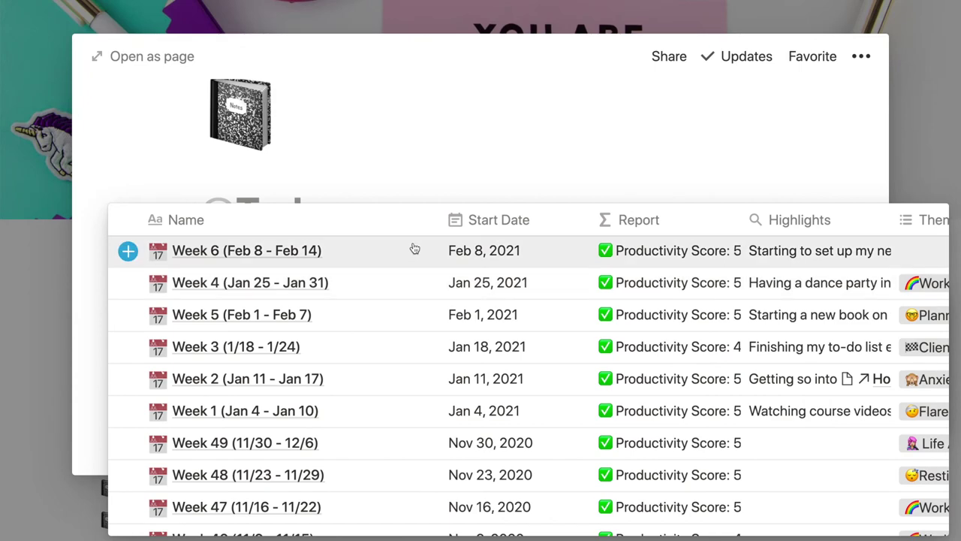
left_click(414, 250)
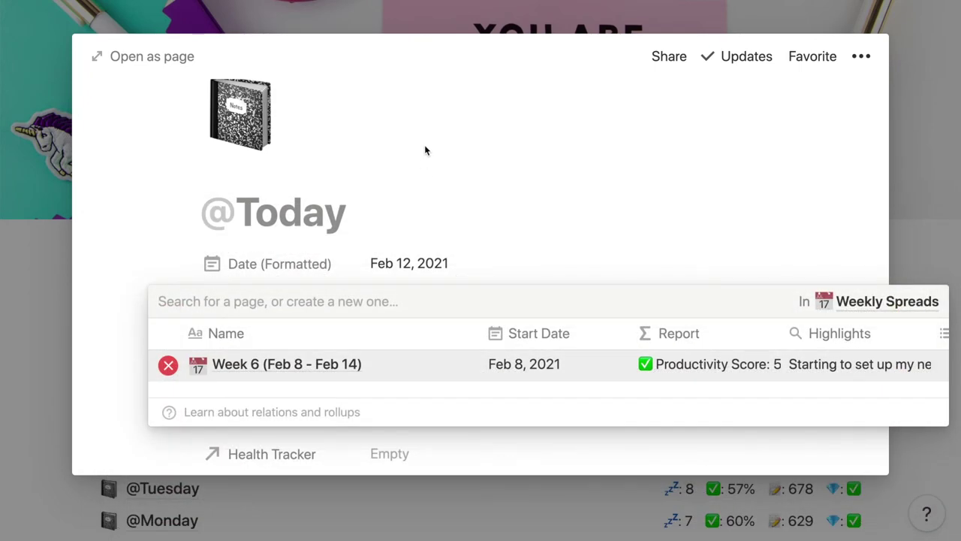
left_click(425, 151)
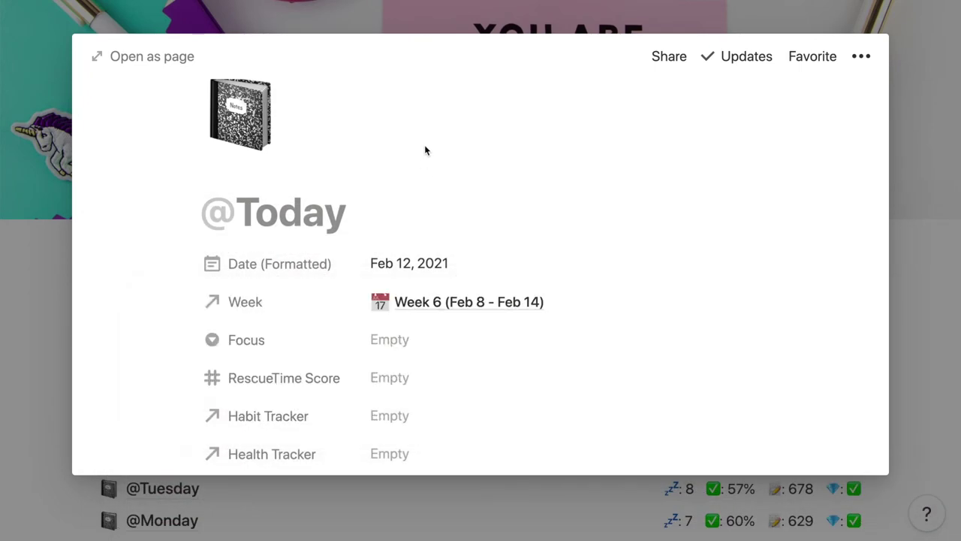
left_click(181, 58)
scroll(633, 304, "down", 10)
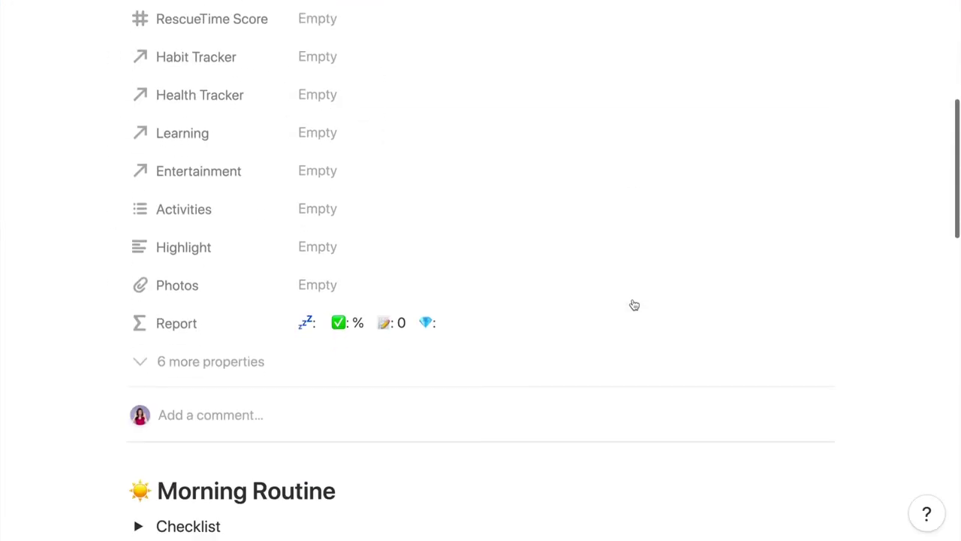
left_click(338, 301)
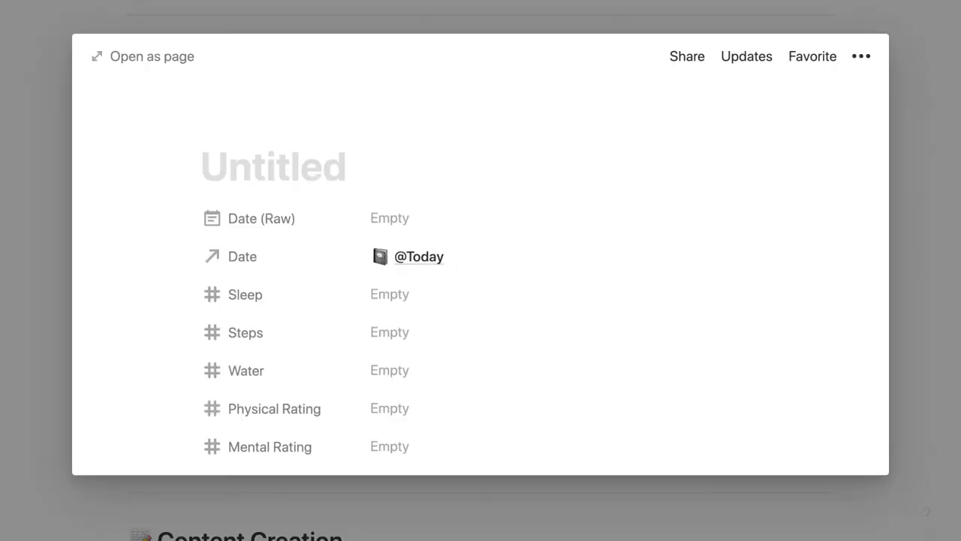
type("@T")
key("Return")
left_click(409, 219)
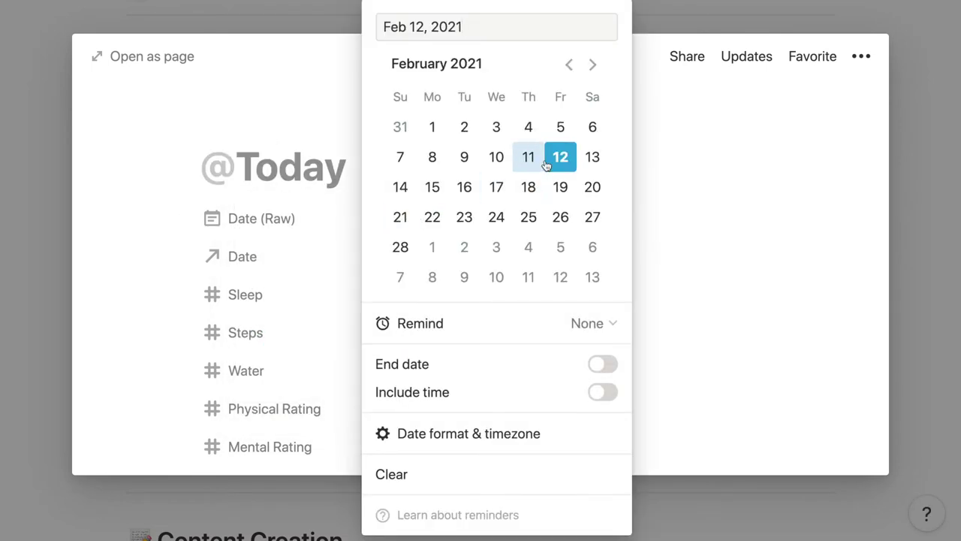
left_click(285, 169)
left_click(17, 152)
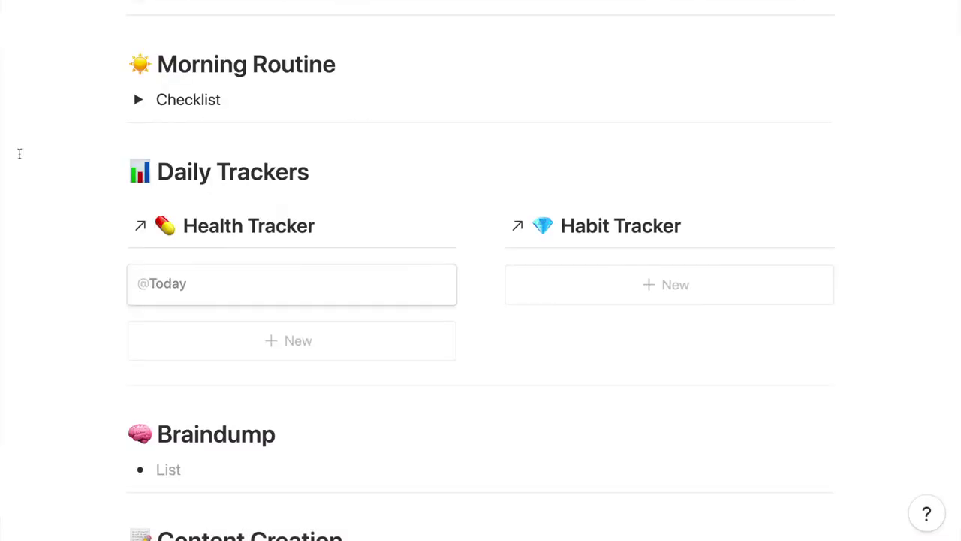
left_click(615, 279)
type("@T")
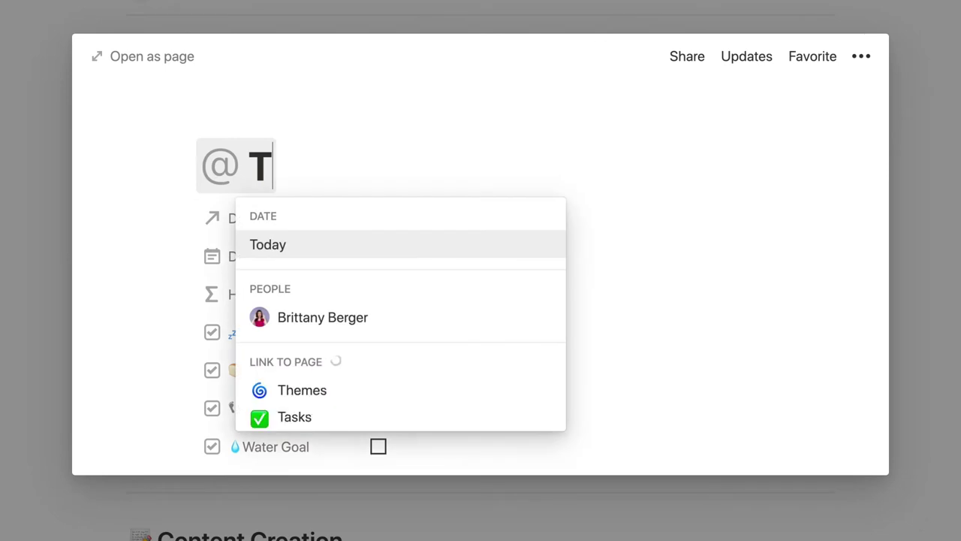
key("Return")
left_click(458, 260)
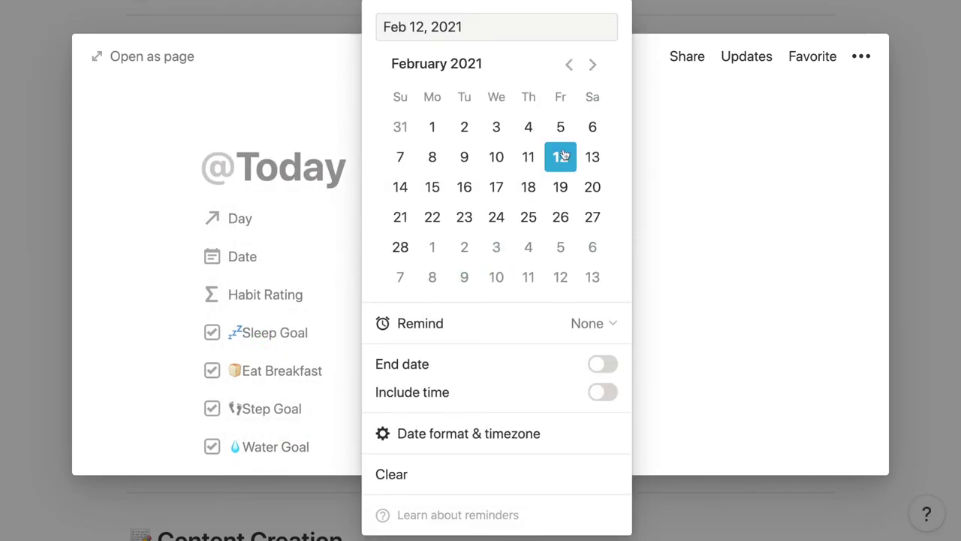
left_click(283, 191)
left_click(8, 210)
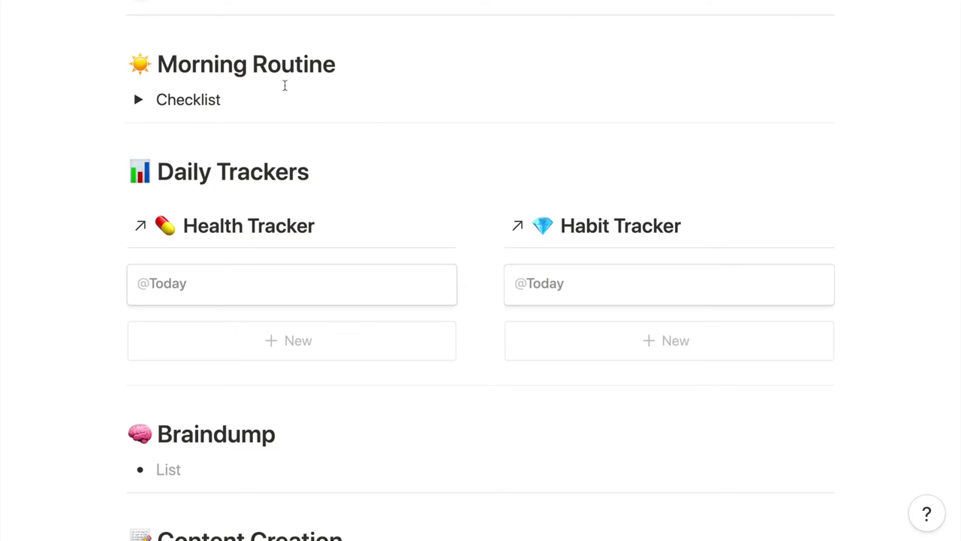
- Insert the Simplified items Wash up, Eat breakfast, Drink water and Plan day, then collapse the Checklist toggle
left_click(136, 101)
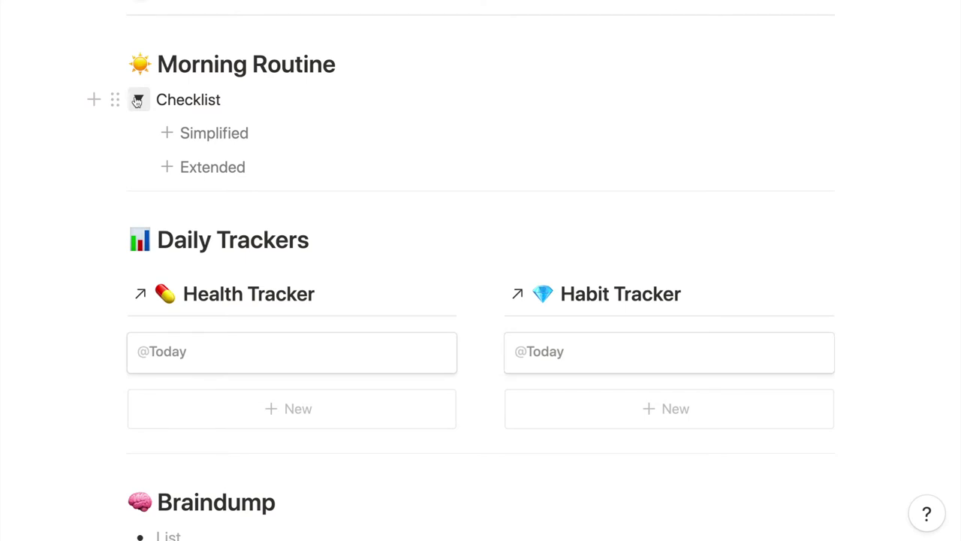
left_click(138, 101)
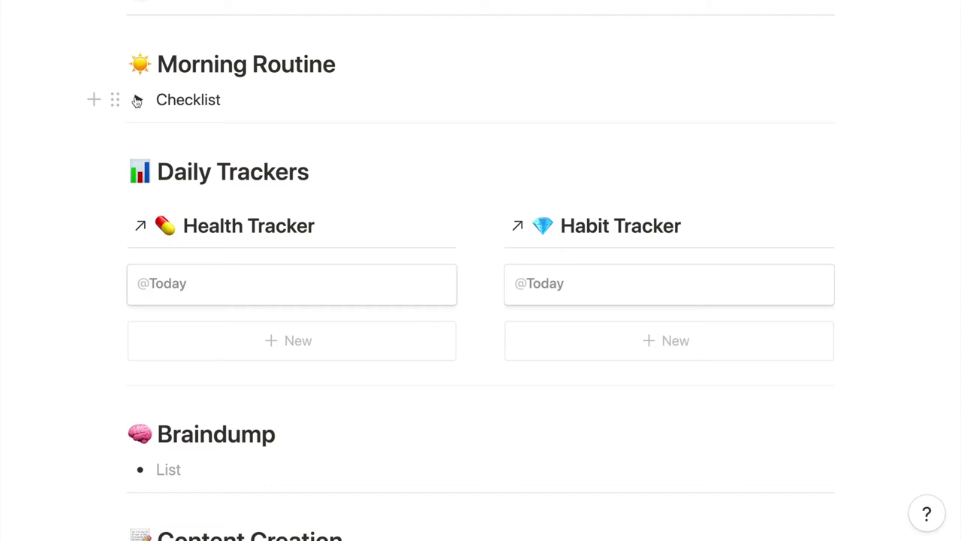
left_click(136, 100)
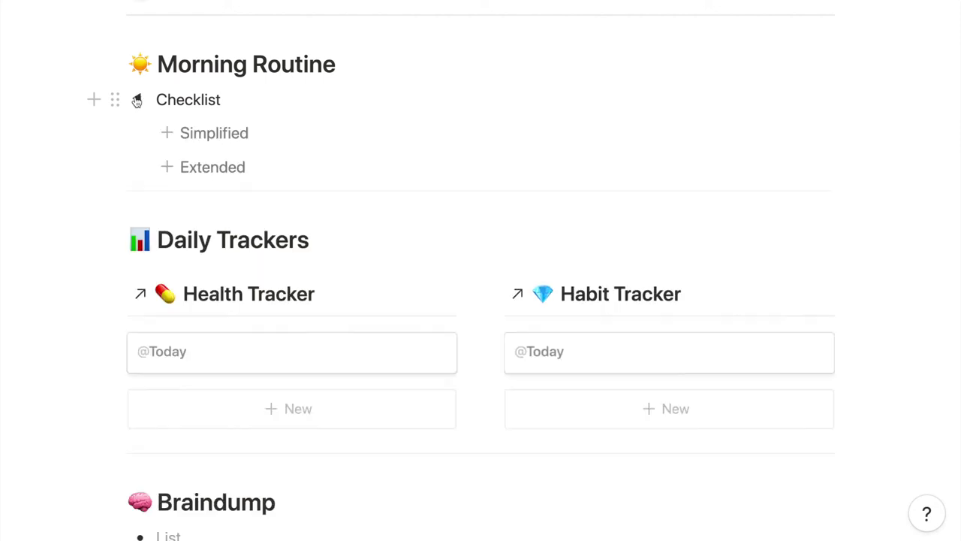
left_click(217, 134)
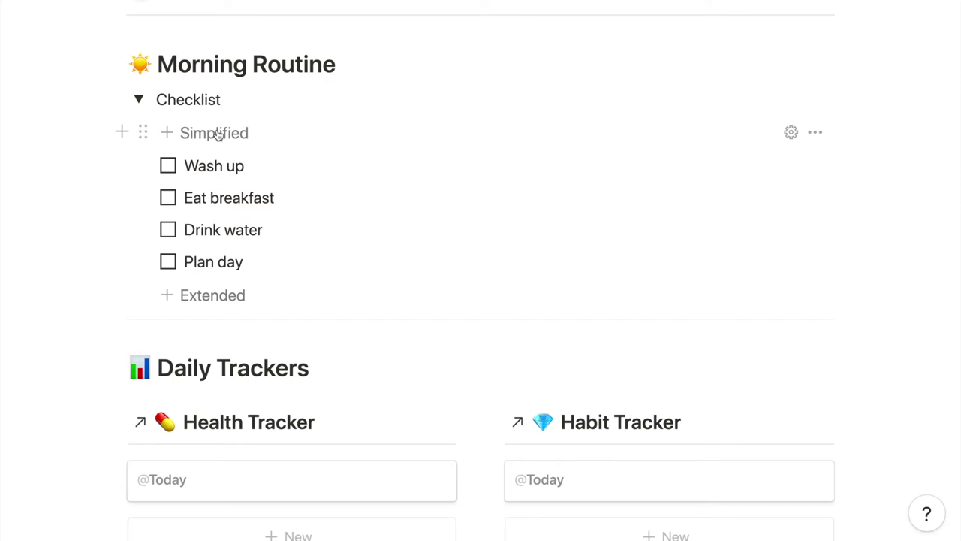
key("ctrl+alt+t")
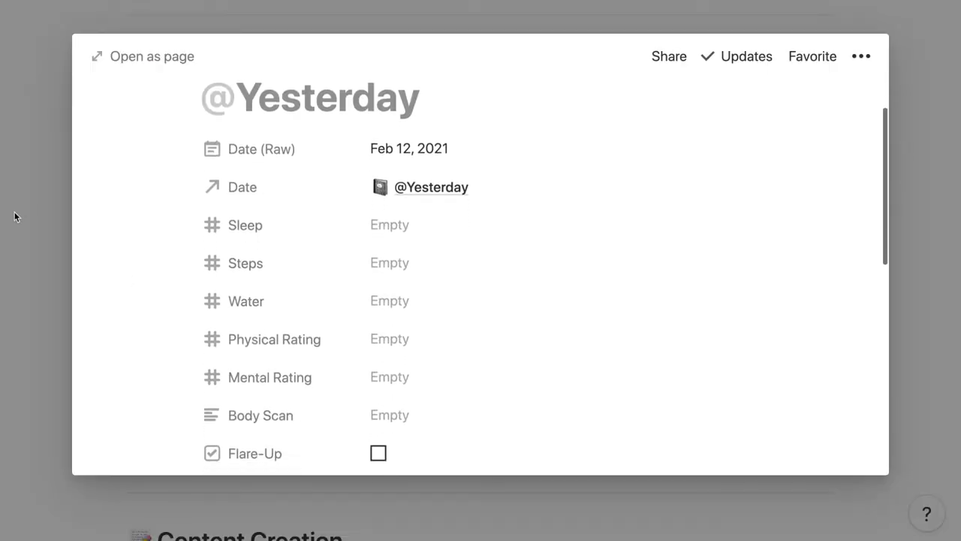
left_click(41, 169)
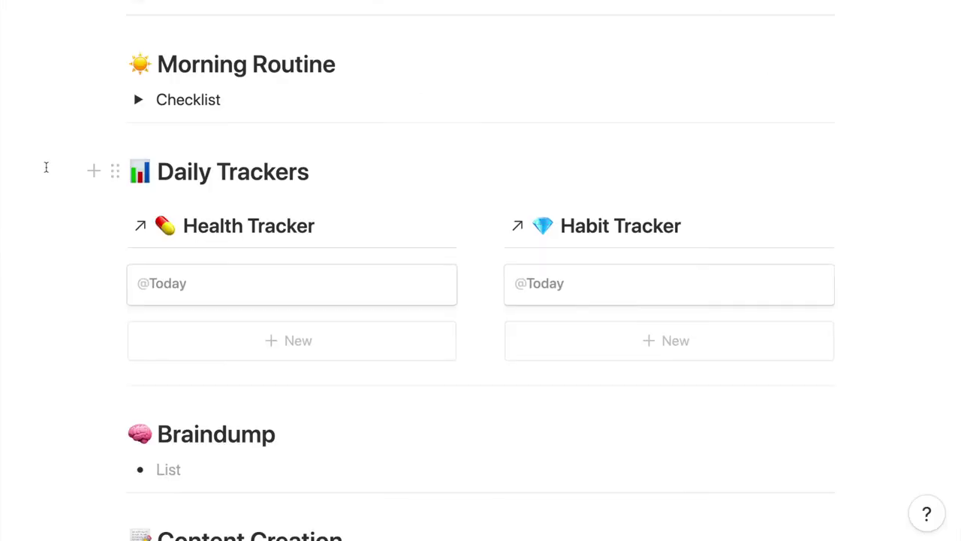
left_click(606, 283)
scroll(606, 284, "down", 3)
scroll(606, 284, "down", 1)
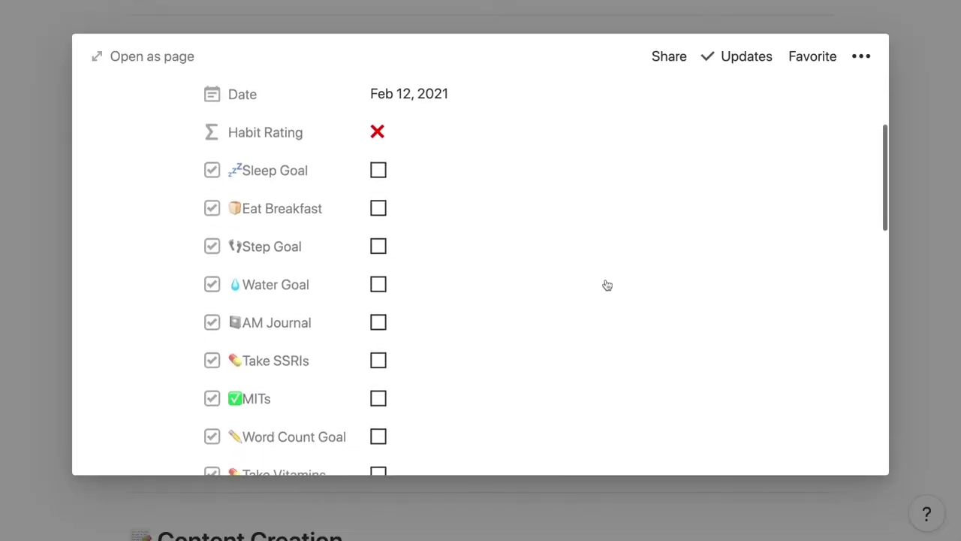
left_click(38, 171)
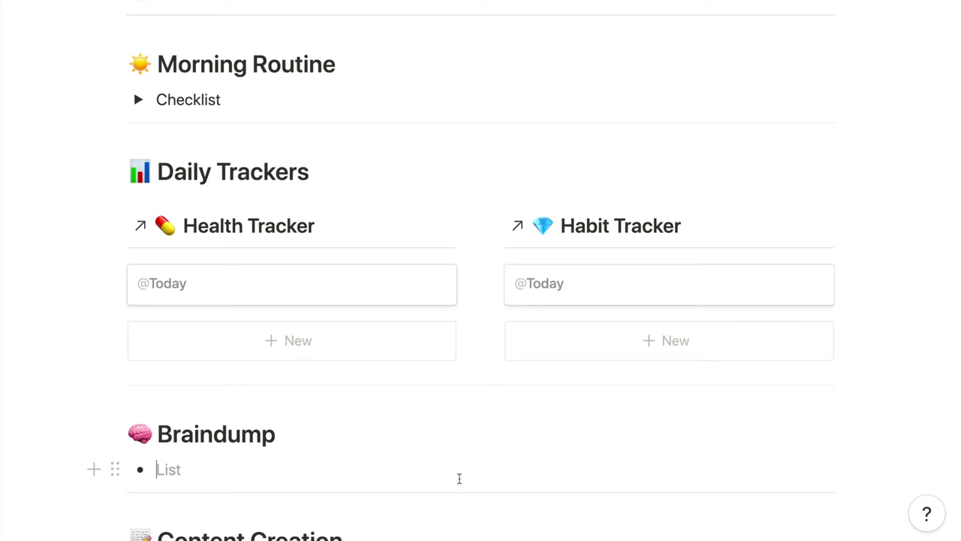
- Write the Braindump bullets 'these are my thoughts', 'they can be chaotic', 'sometimes they're related to the 12:06 AM'
type("these are my thoughts")
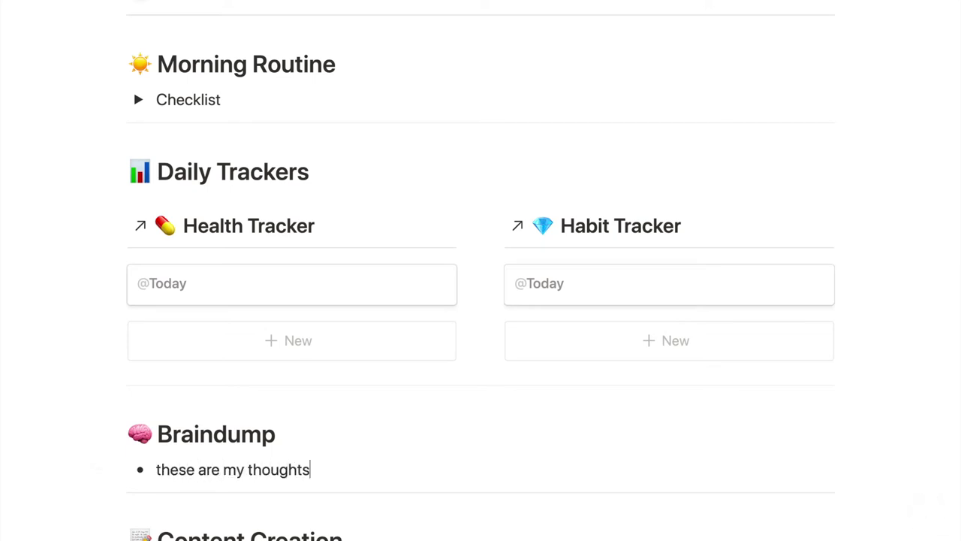
key("Return")
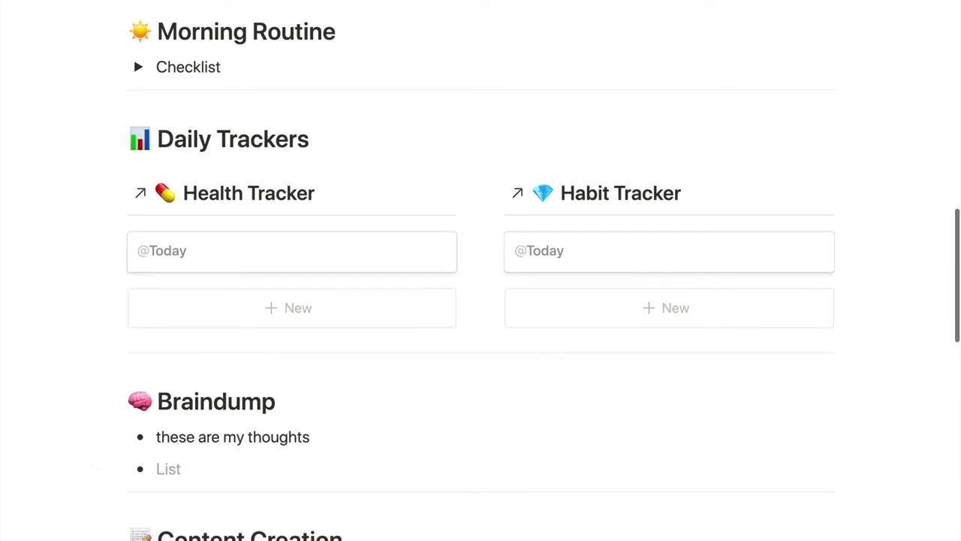
type("they can be chaotic")
key("Return")
type("s")
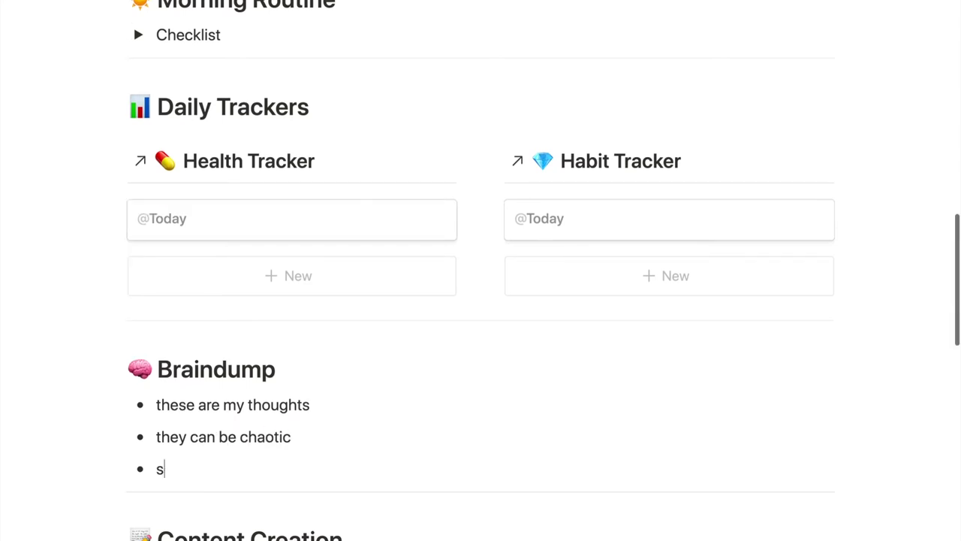
type("ometimes they're rel")
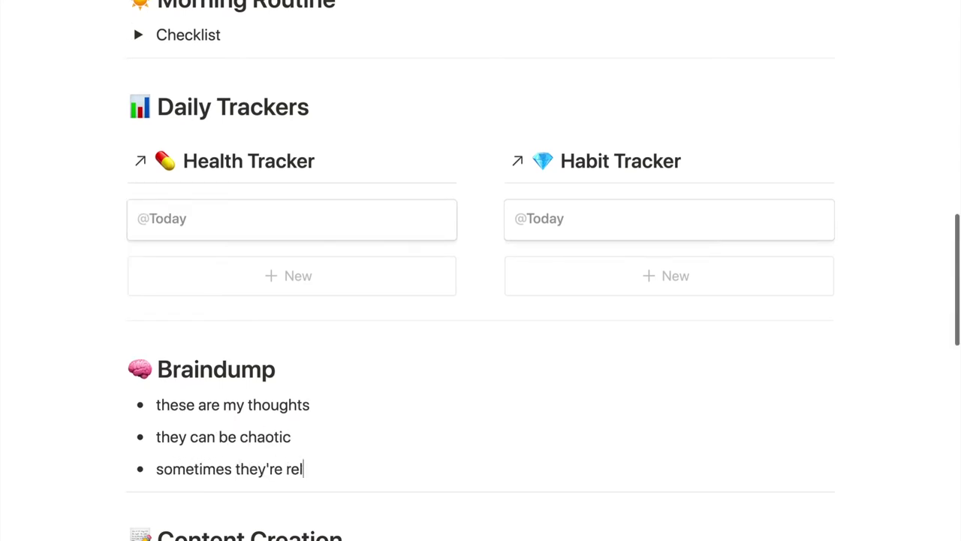
type("ated to the ;tim")
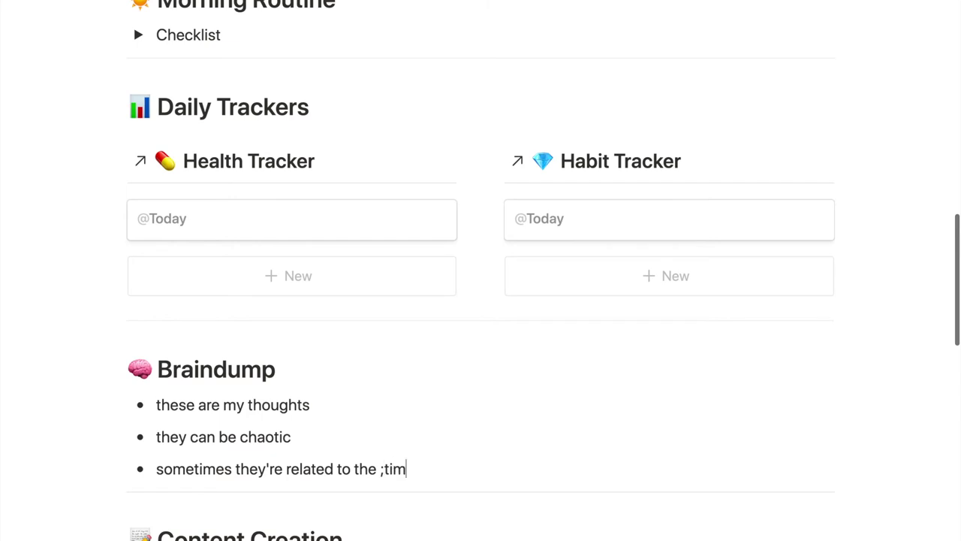
key("BackSpace")
key("BackSpace")
key("BackSpace")
key("BackSpace")
type("12:06 AMe")
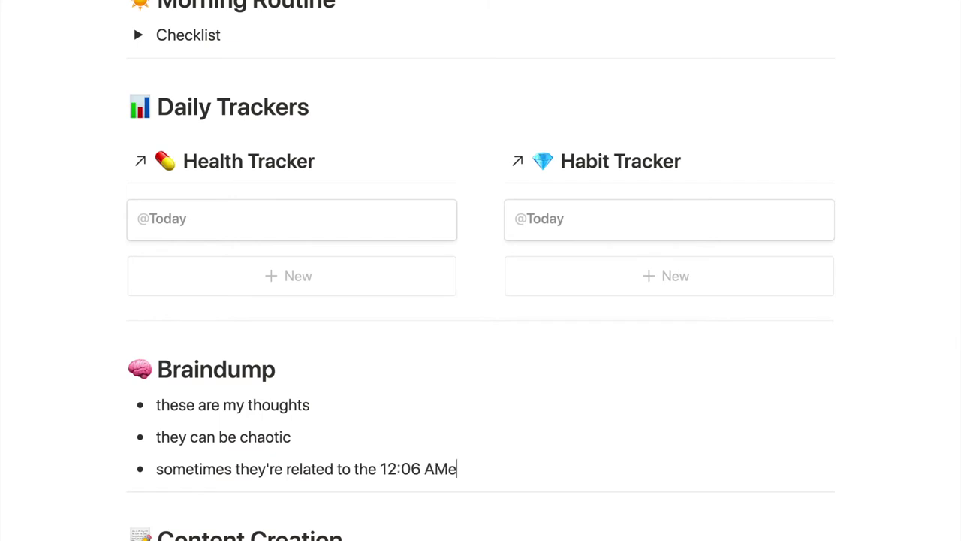
key("BackSpace")
scroll(753, 441, "up", 1)
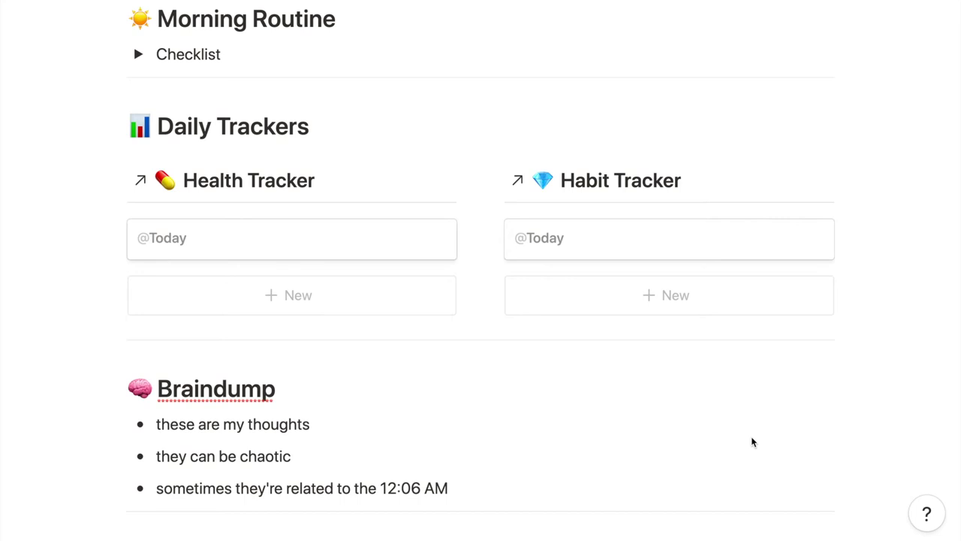
- Scroll down the daily log to the four Daily Review steps and the Work Journal databases below them
scroll(753, 442, "down", 5)
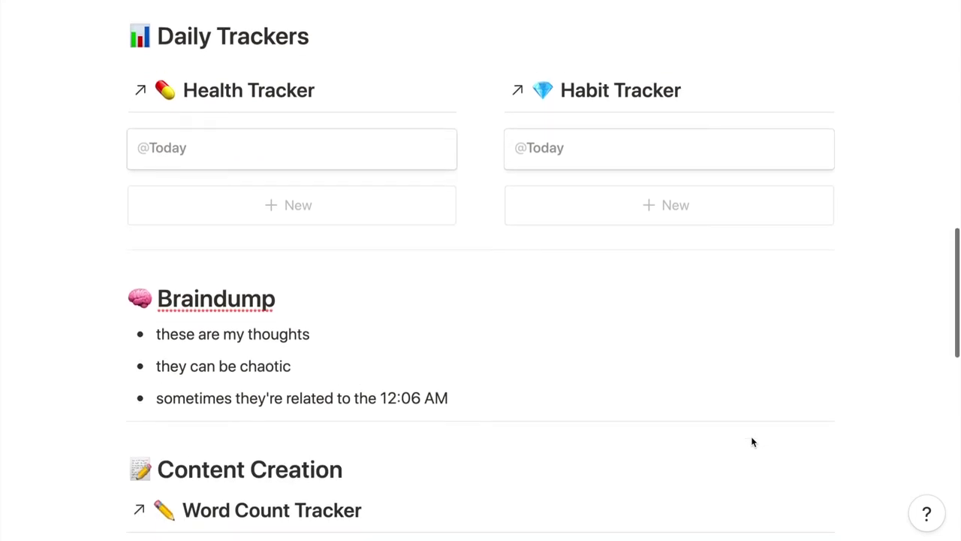
scroll(753, 441, "down", 6)
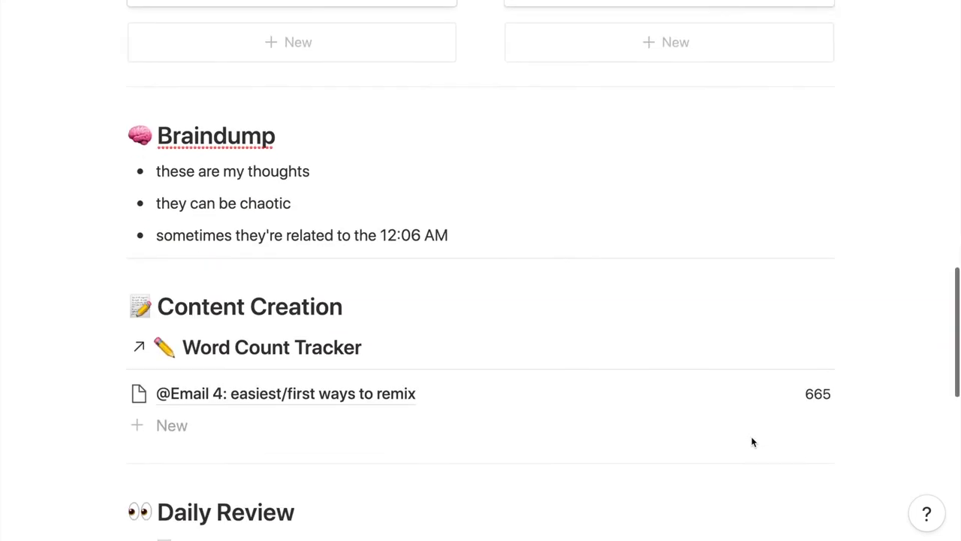
scroll(753, 442, "down", 5)
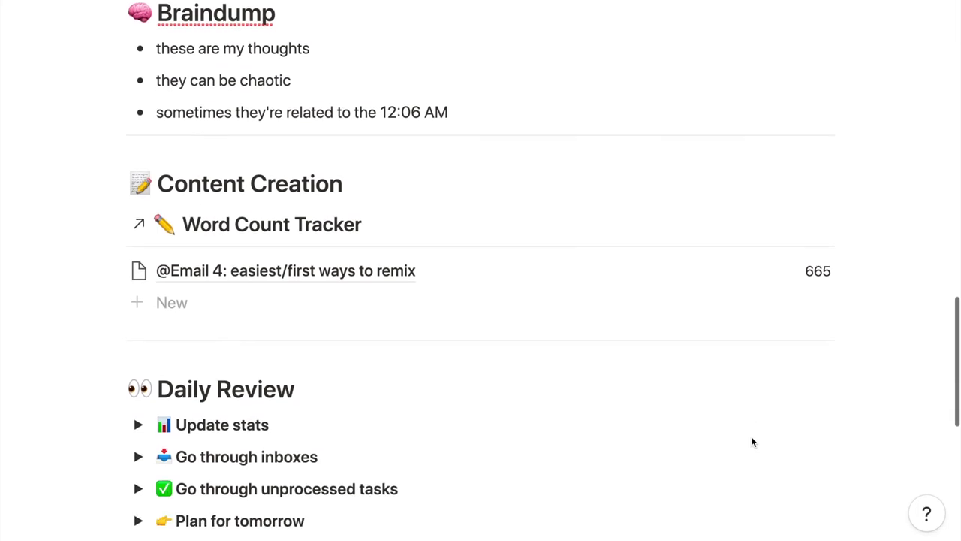
scroll(753, 442, "down", 3)
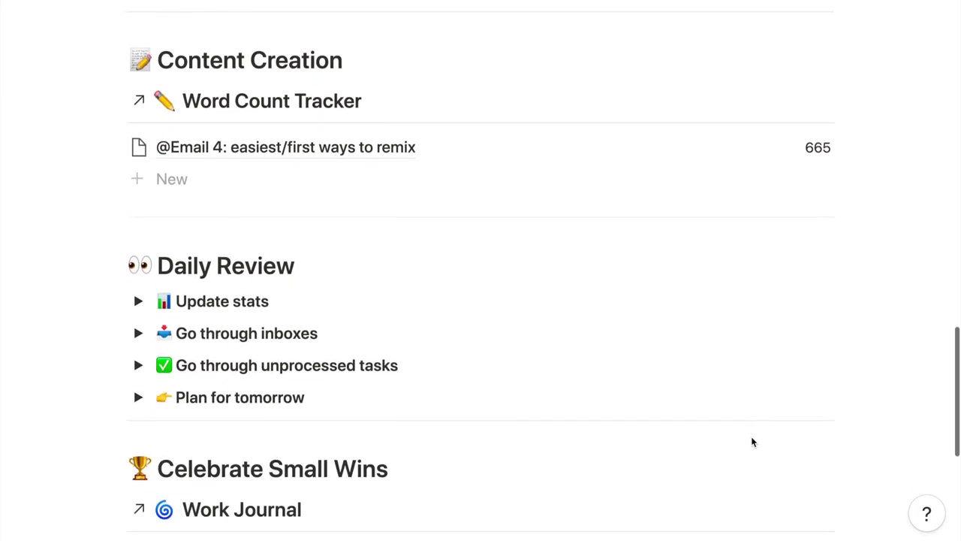
scroll(753, 441, "down", 4)
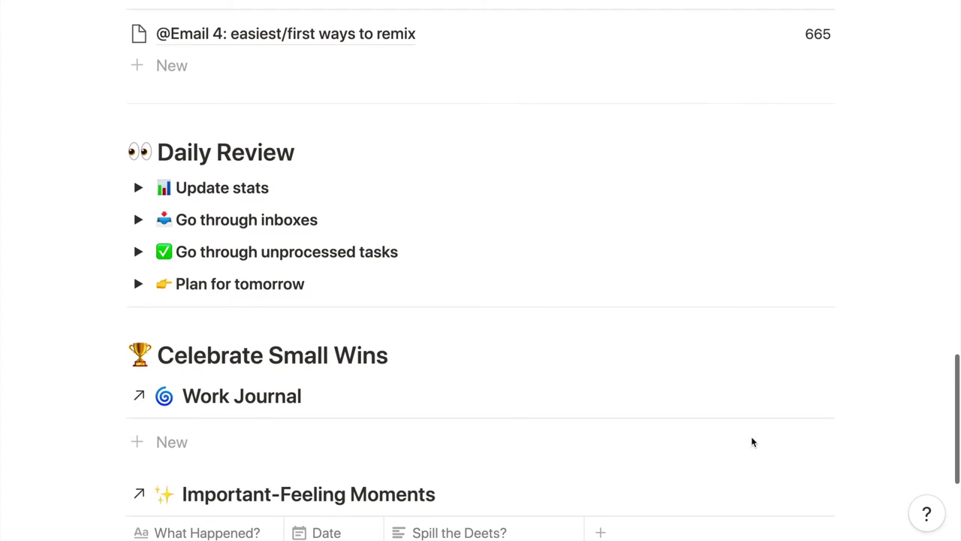
scroll(753, 441, "down", 2)
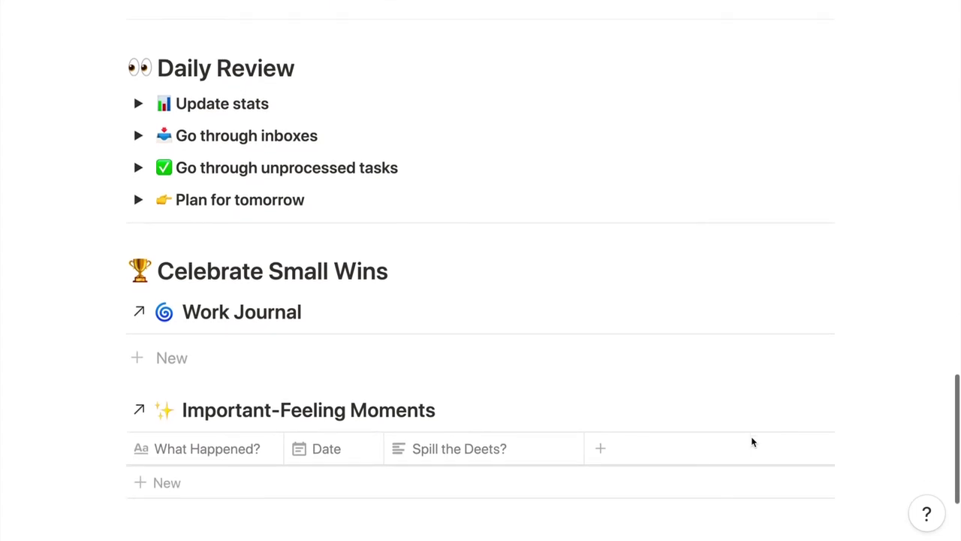
scroll(610, 513, "down", 1)
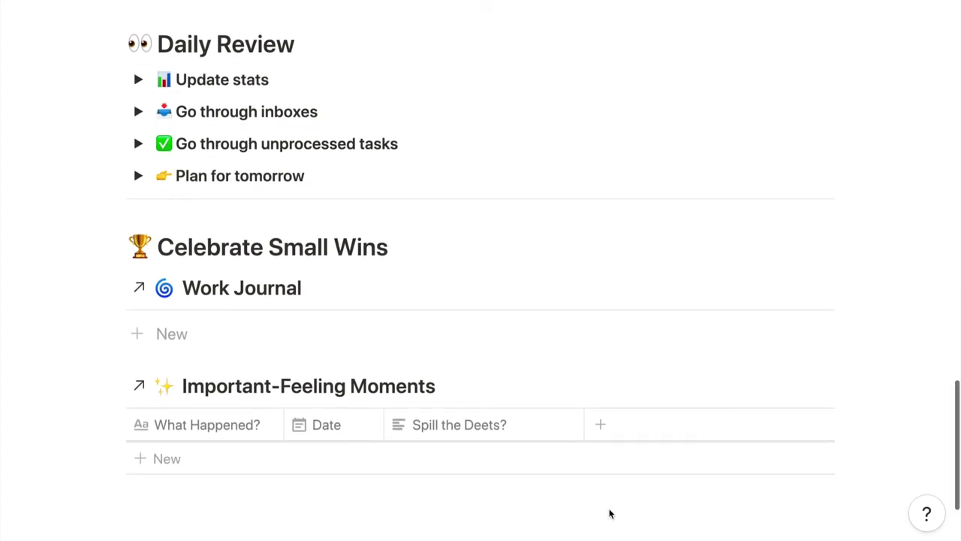
scroll(610, 513, "up", 2)
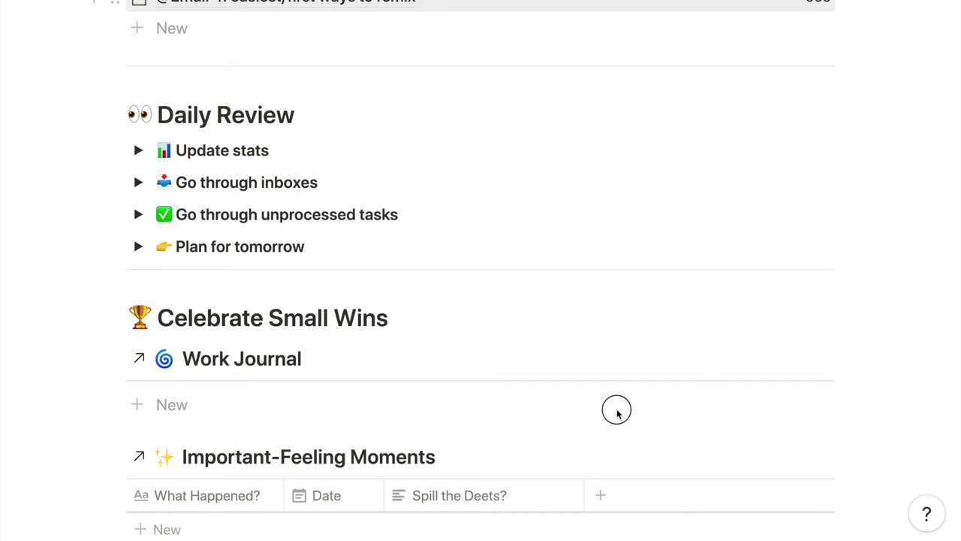
- Peek into Update stats, then expand Go through inboxes and view its Inbox and Curation databases
left_click(140, 152)
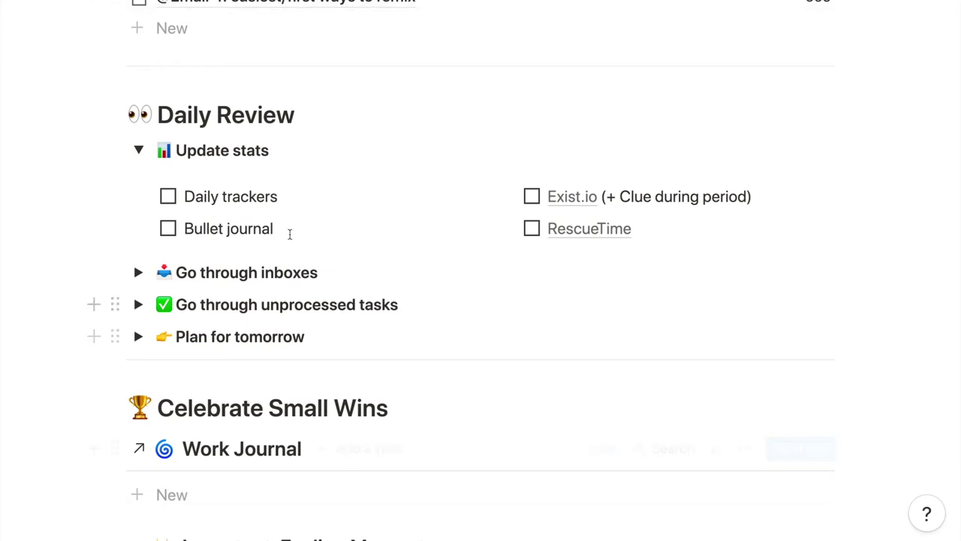
left_click(138, 148)
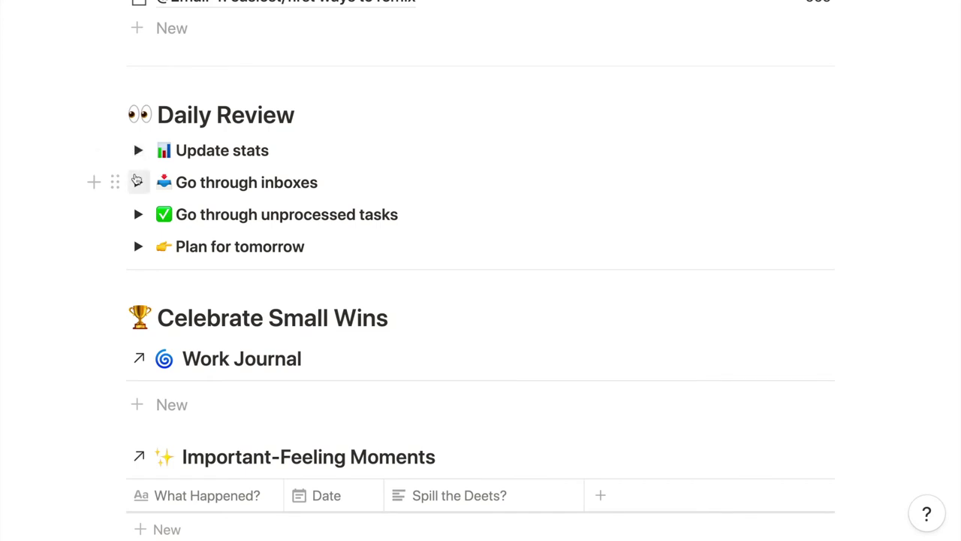
left_click(137, 182)
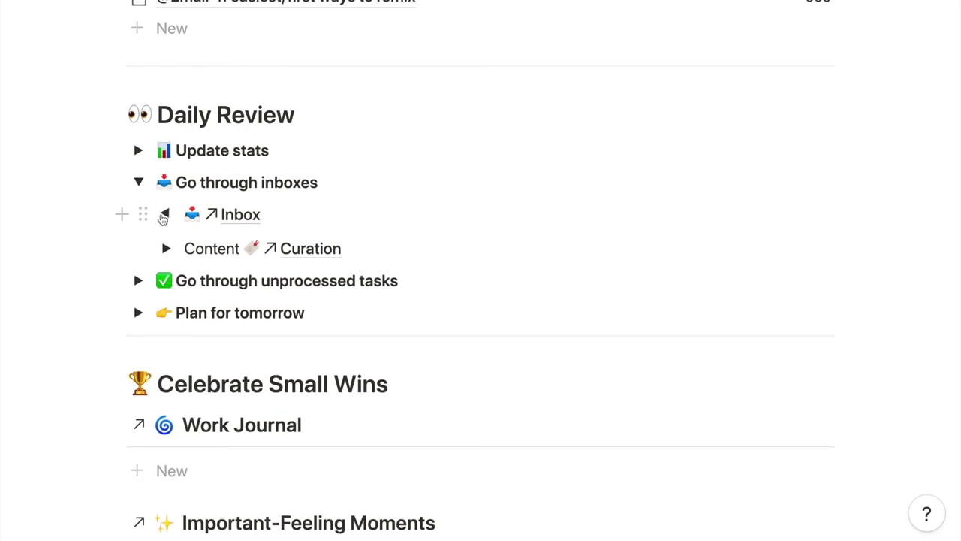
left_click(165, 215)
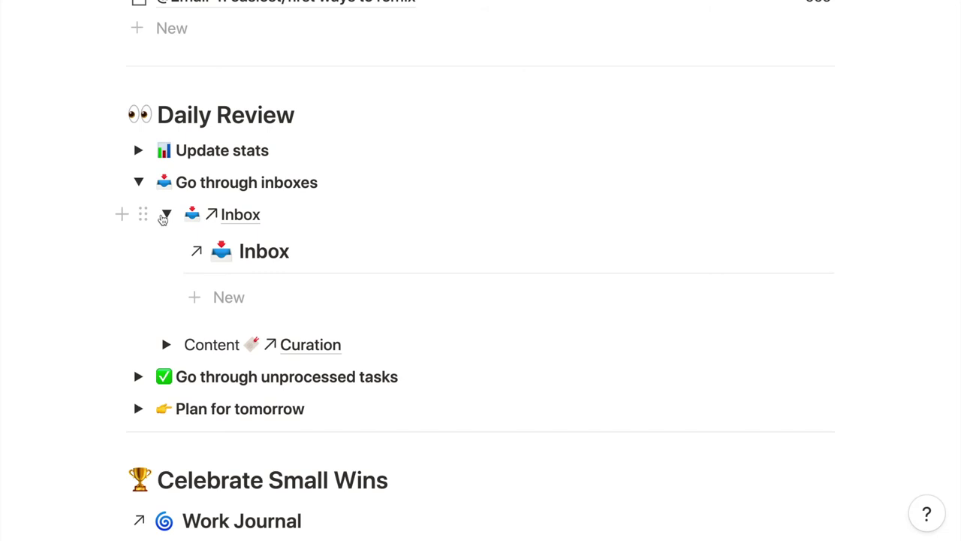
left_click(165, 215)
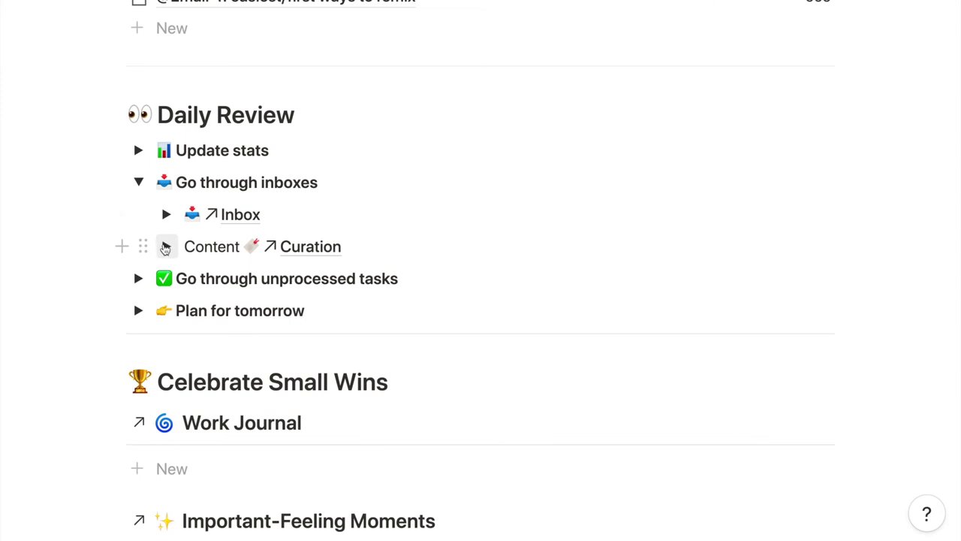
left_click(165, 247)
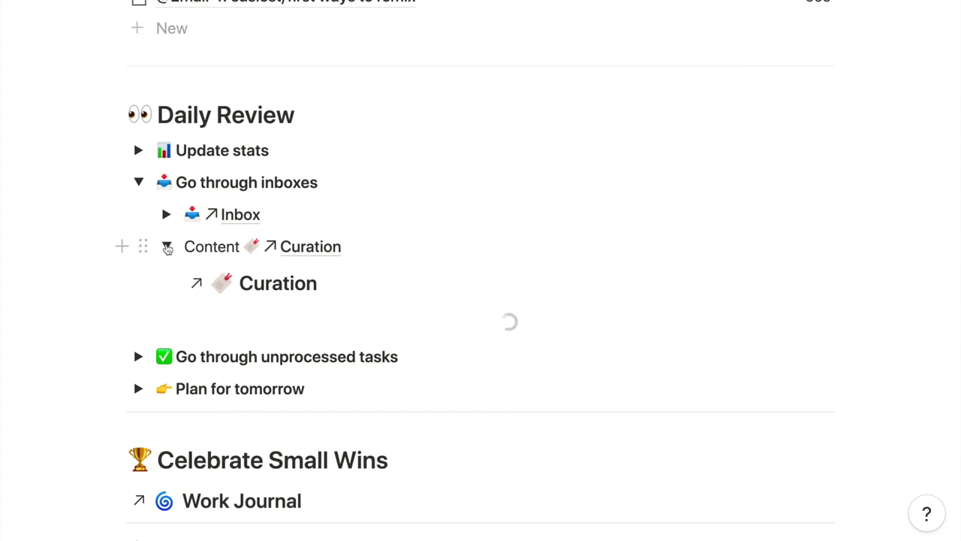
scroll(166, 246, "down", 1)
scroll(166, 244, "down", 2)
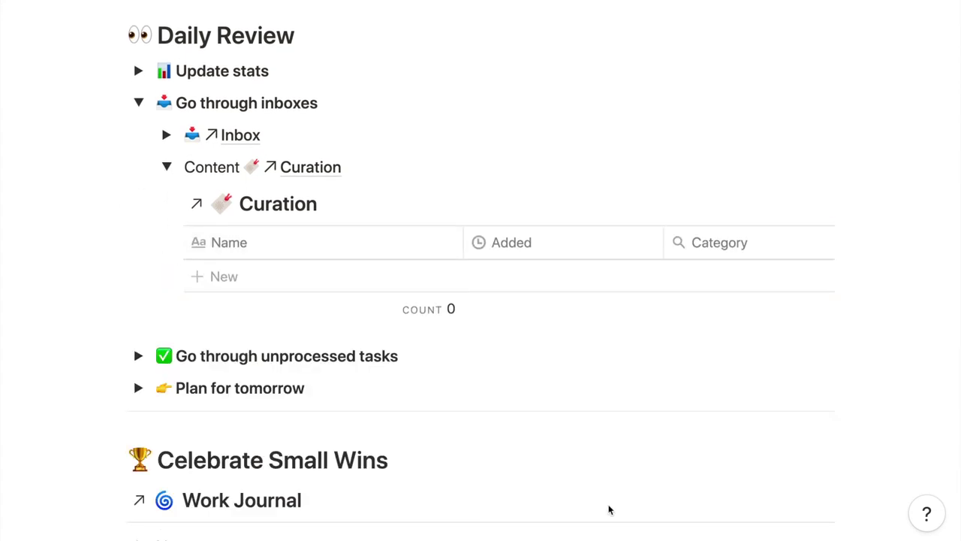
left_click(168, 168)
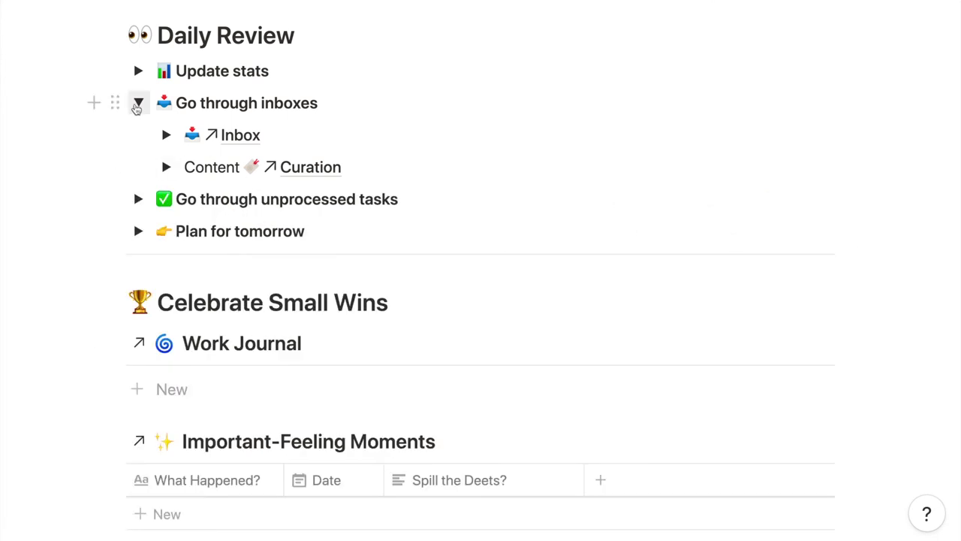
- Inspect the unprocessed tasks table and its filter, then the Plan for tomorrow checklist
left_click(138, 102)
left_click(139, 134)
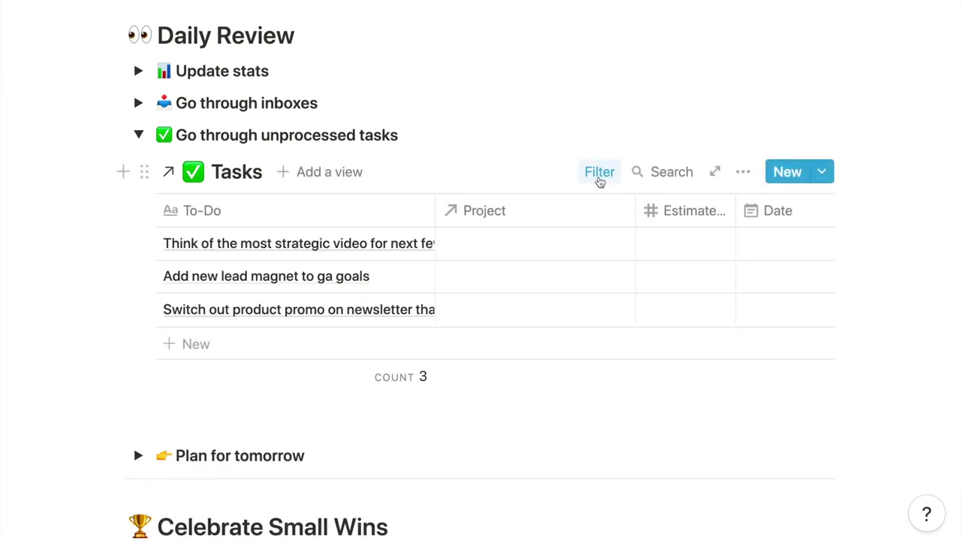
left_click(600, 178)
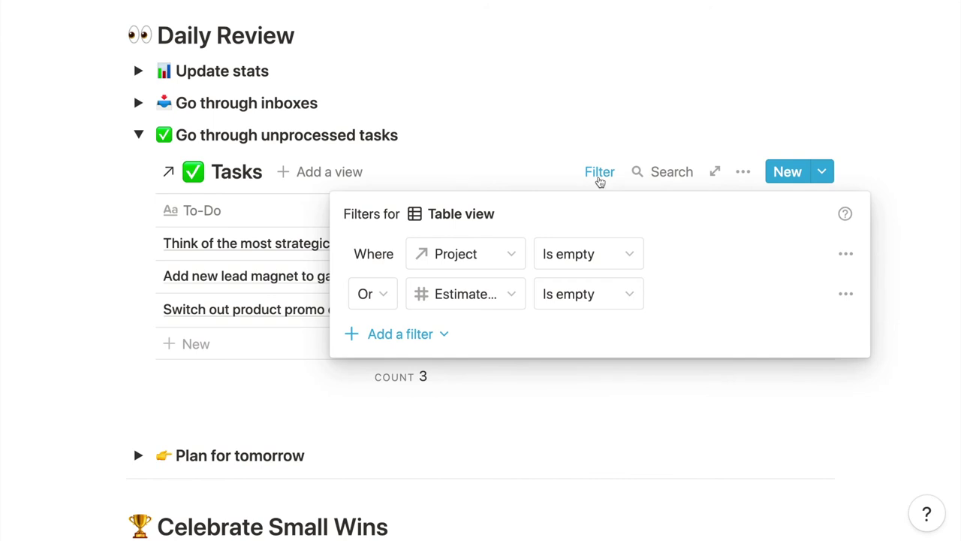
left_click(599, 179)
left_click(140, 135)
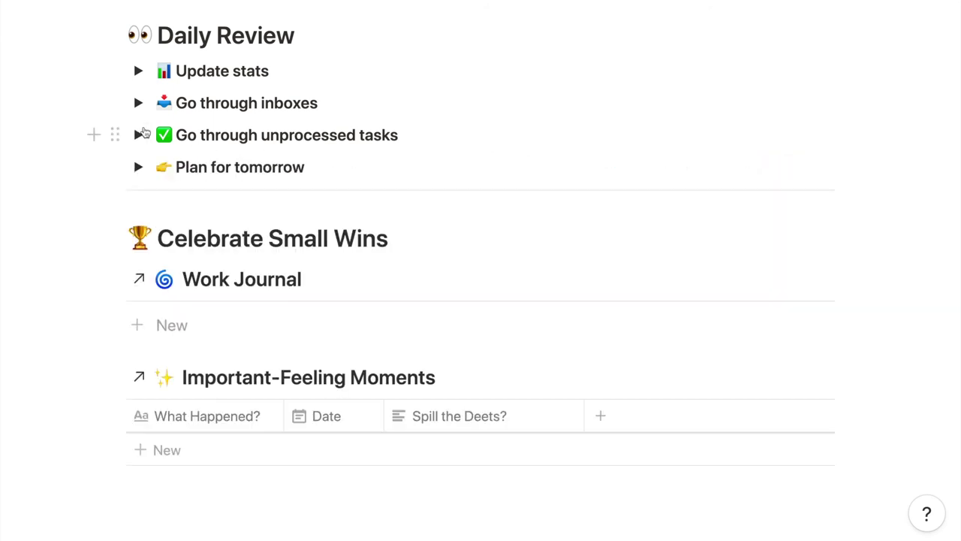
left_click(138, 168)
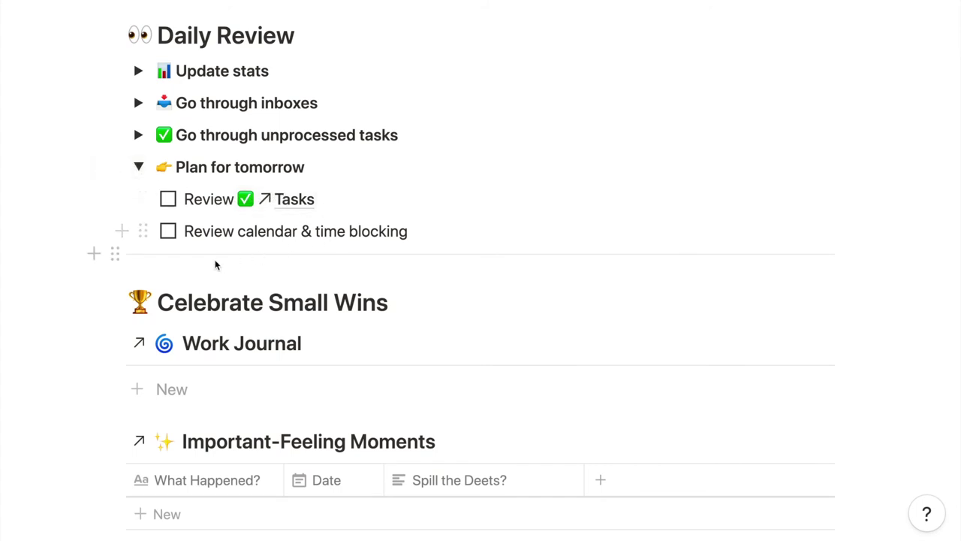
left_click(138, 168)
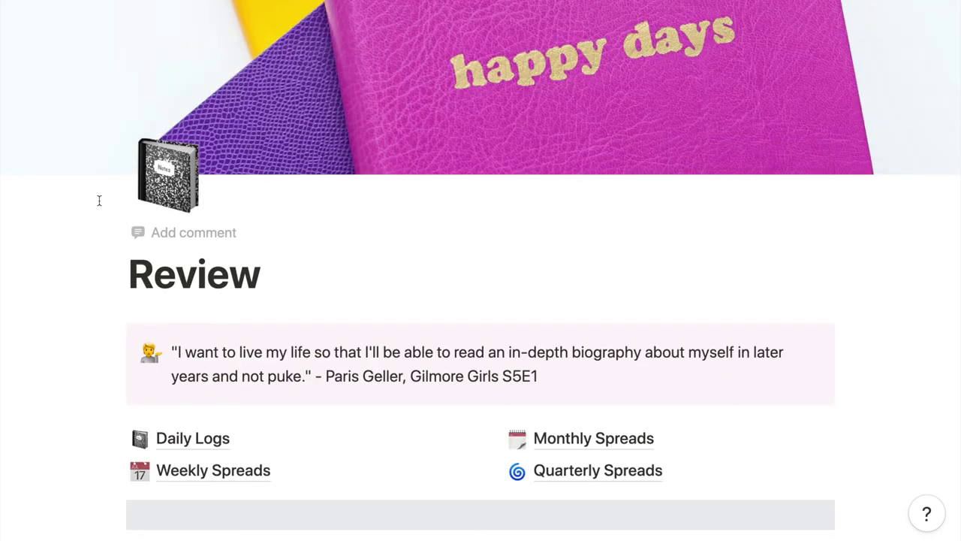
- Scroll down the Review page to the Daily Logs link and open it
scroll(99, 200, "down", 4)
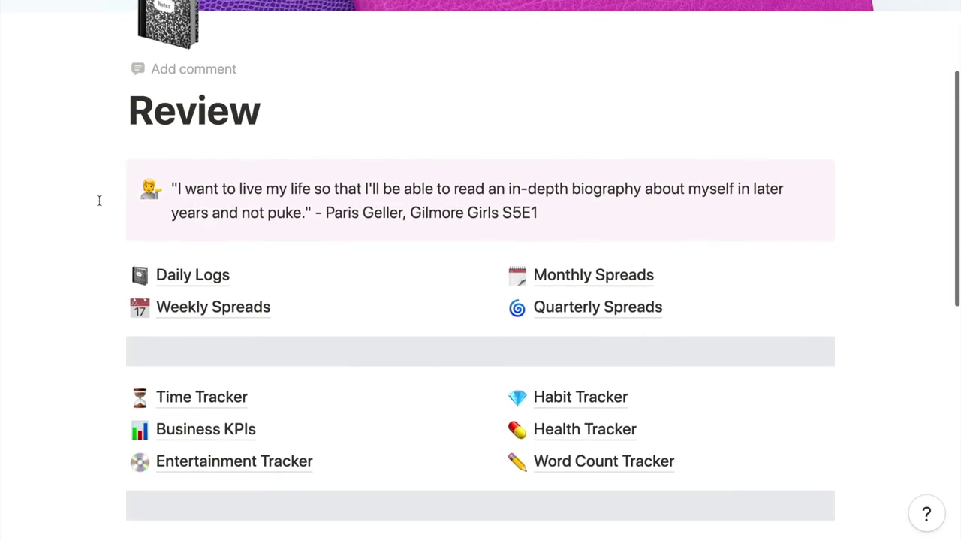
scroll(99, 200, "down", 3)
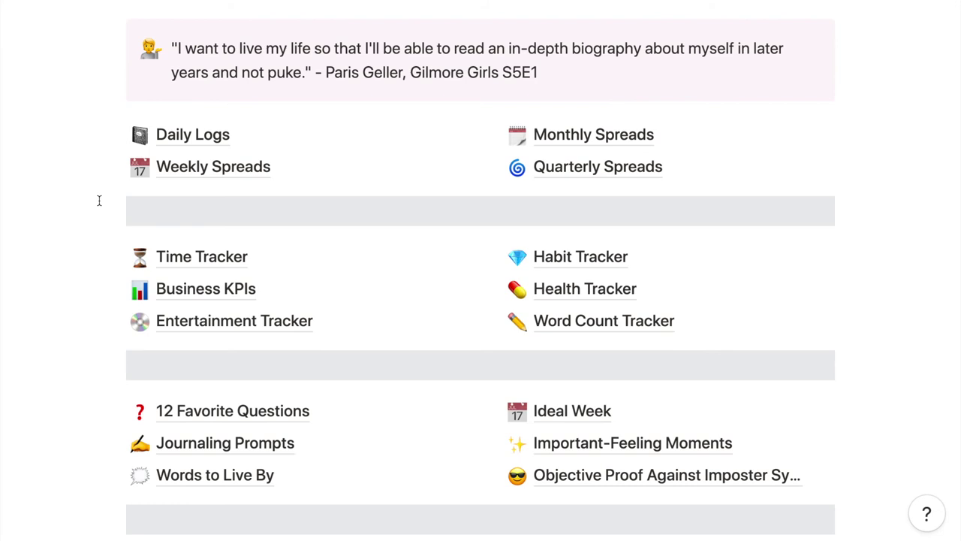
left_click(212, 134)
scroll(221, 319, "down", 3)
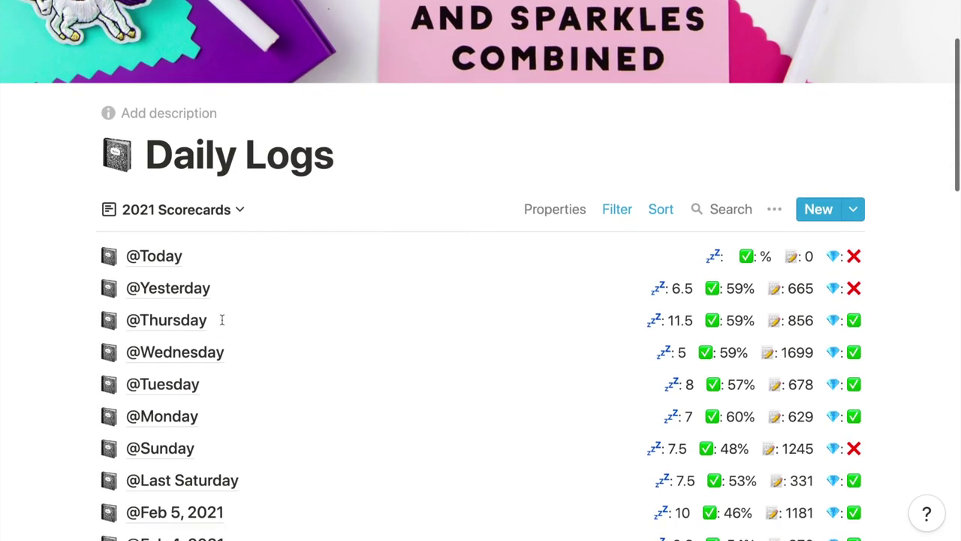
left_click(200, 361)
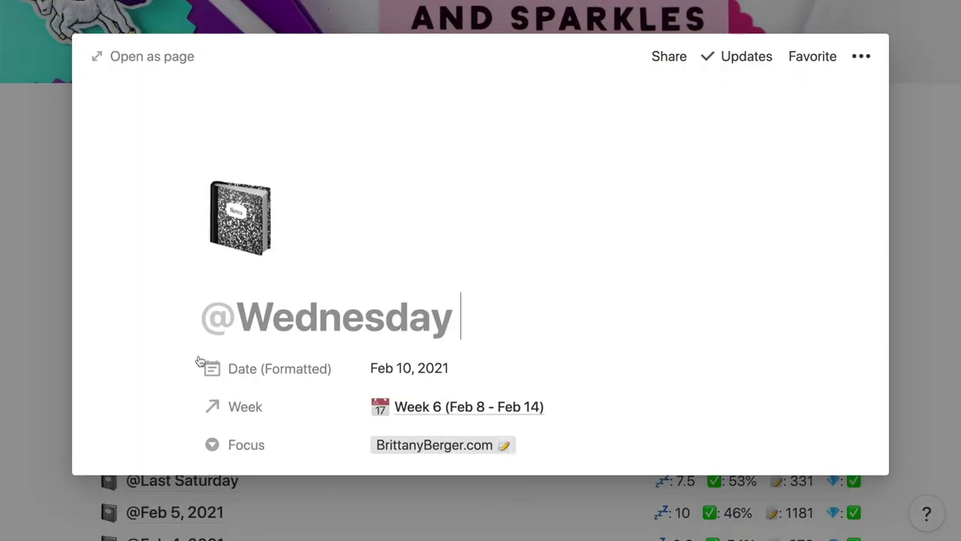
scroll(200, 361, "down", 3)
scroll(199, 361, "down", 3)
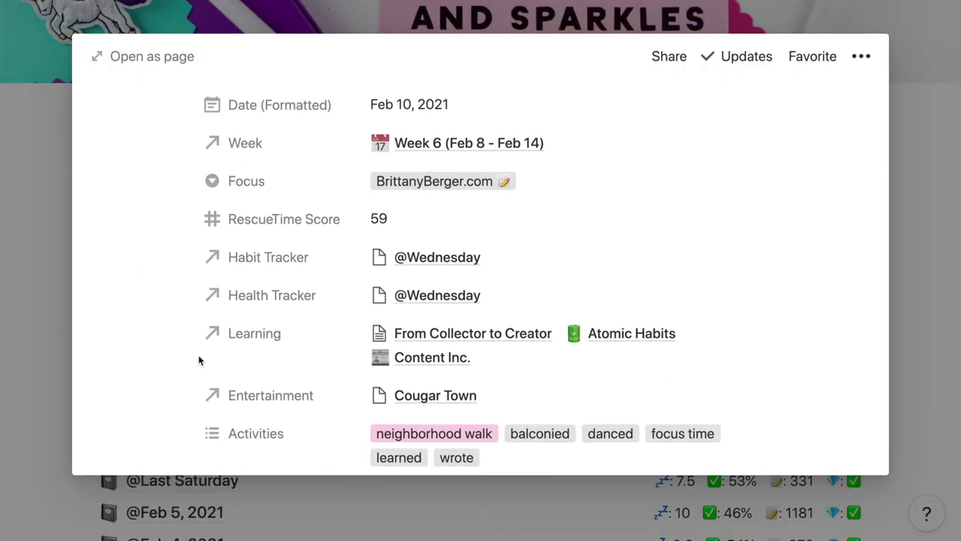
scroll(198, 359, "down", 2)
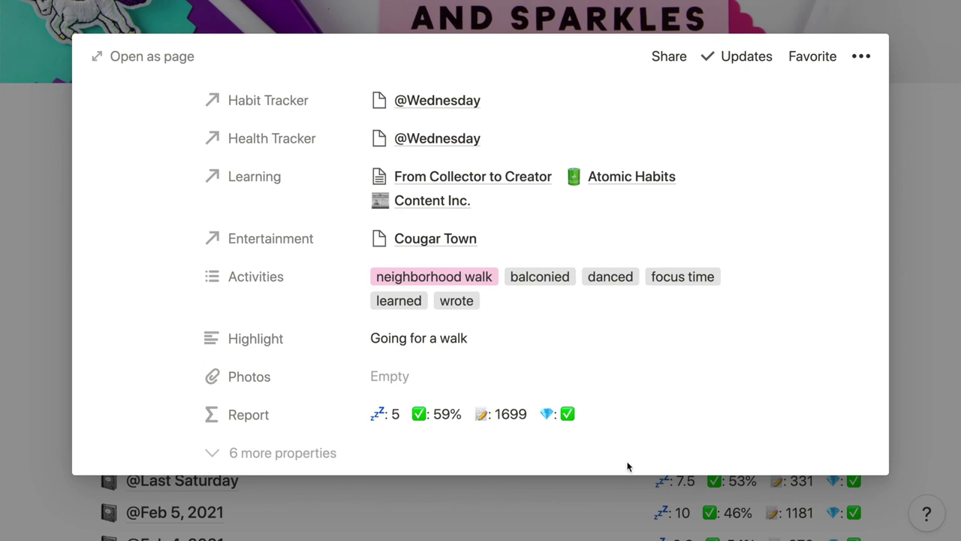
scroll(635, 406, "up", 1)
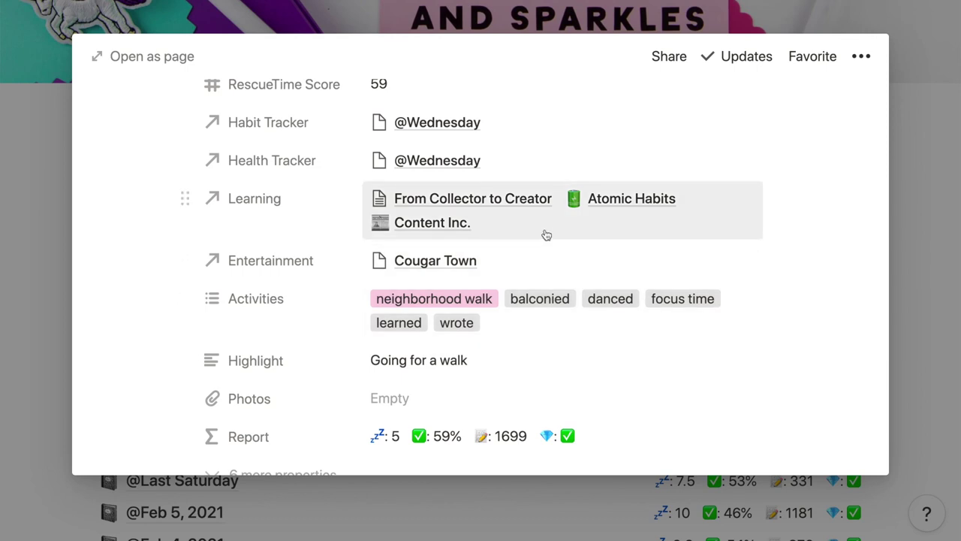
- Check the pages linked in the Entertainment relation, such as Cougar Town
left_click(572, 262)
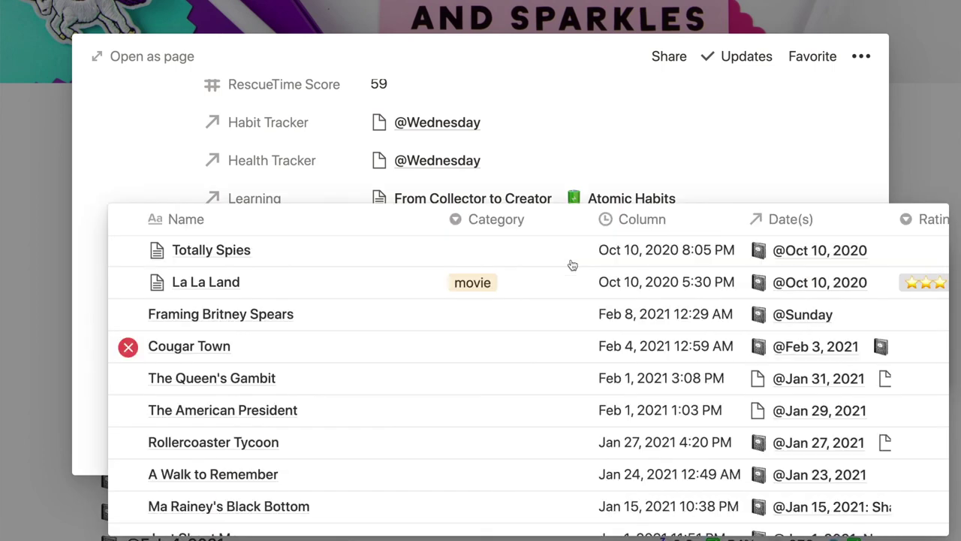
left_click(611, 158)
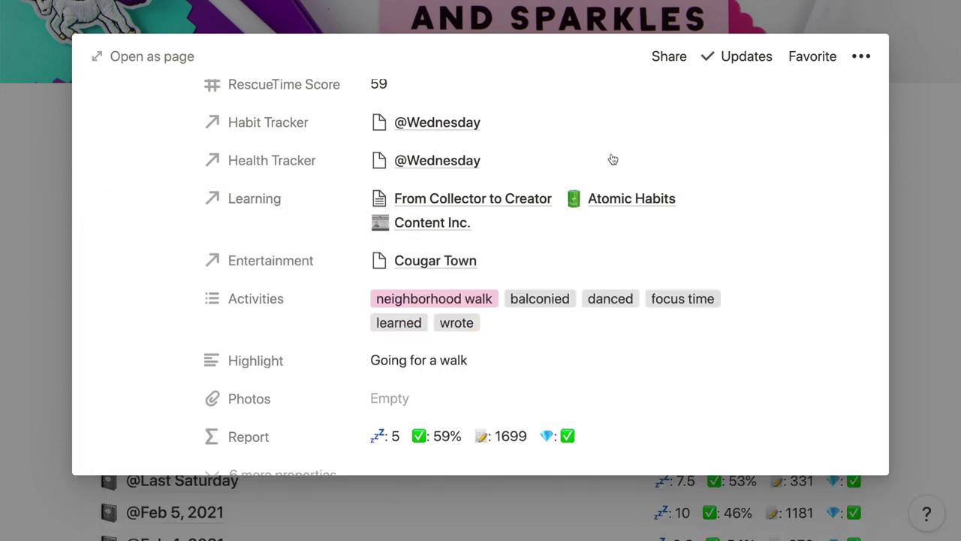
scroll(593, 269, "down", 1)
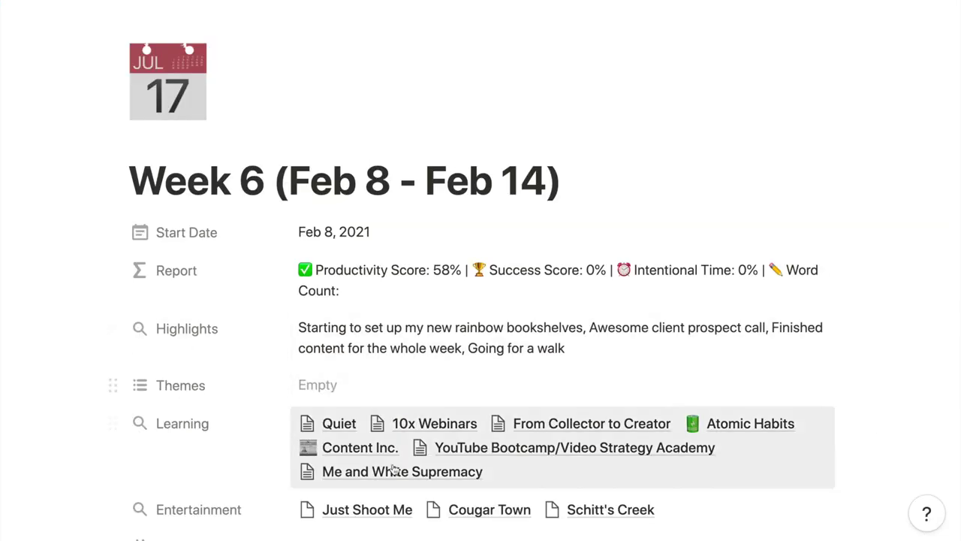
scroll(265, 448, "down", 10)
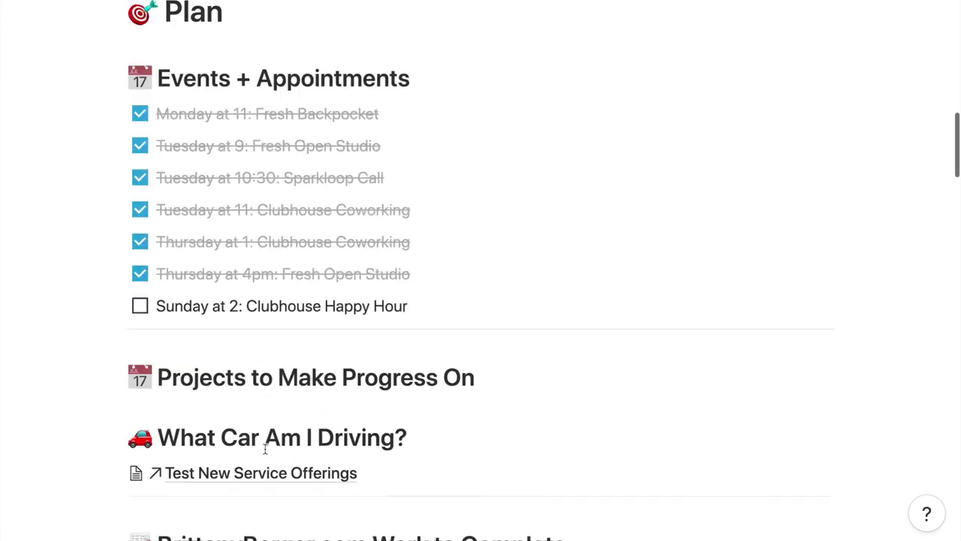
scroll(265, 448, "down", 15)
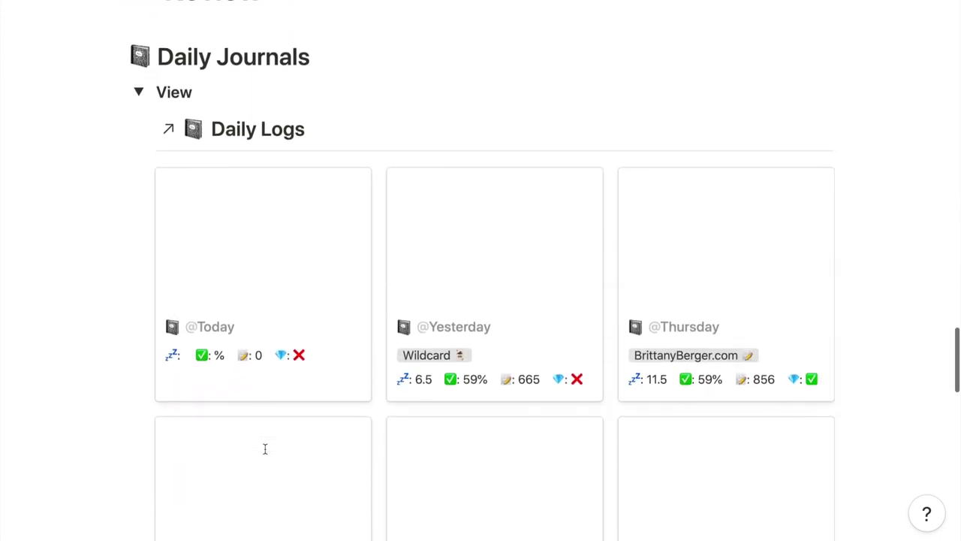
scroll(264, 448, "down", 2)
scroll(265, 455, "down", 2)
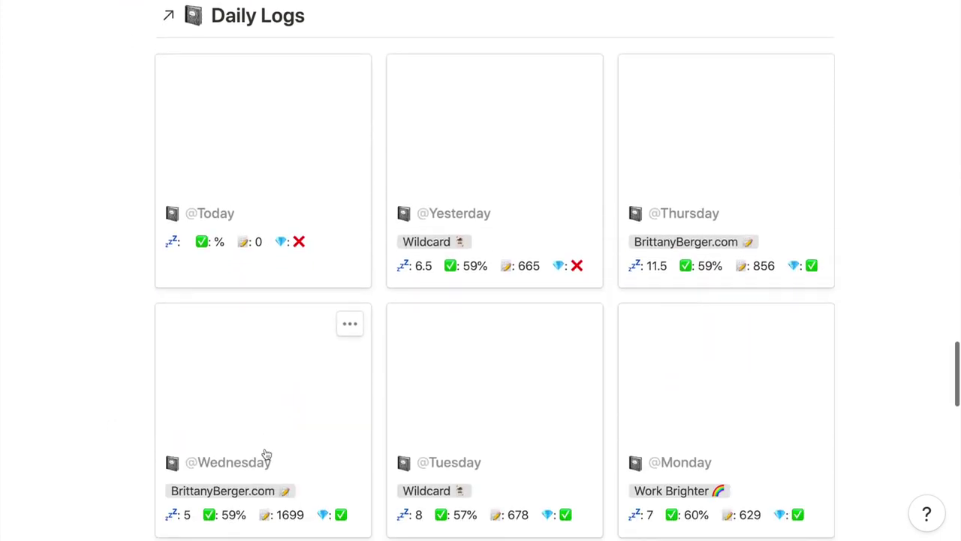